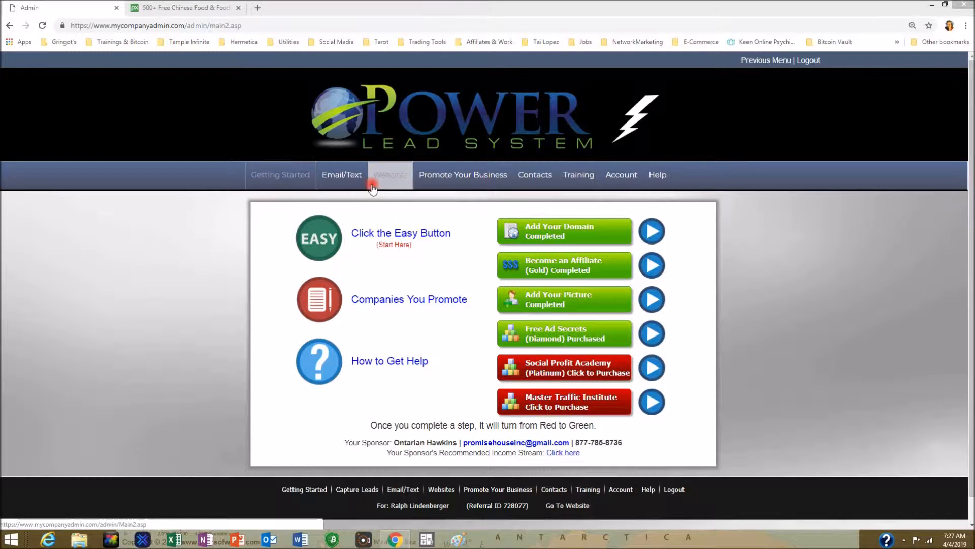
- Copy the PLS Lead Capture #04 page (name, email & phone) from Websites > Copy Webpages
click(396, 179)
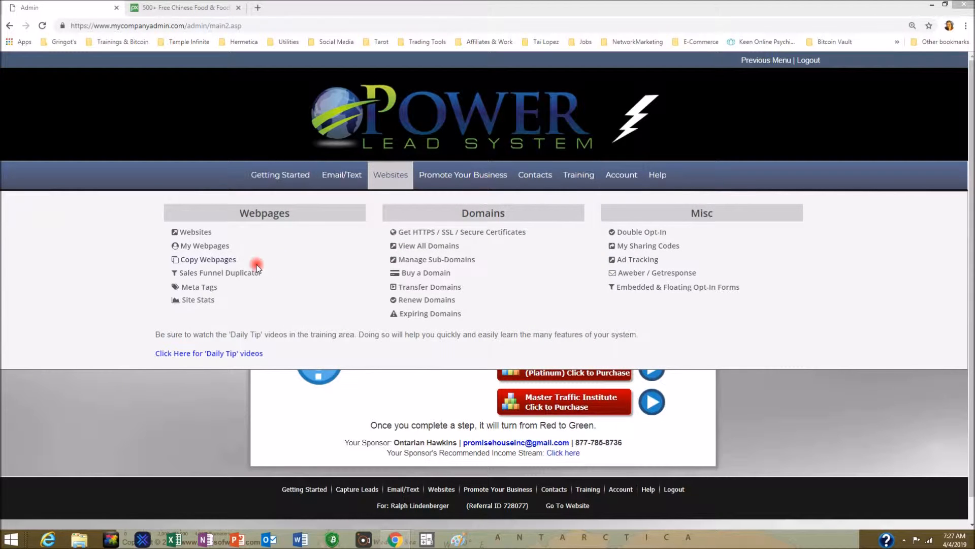
click(222, 260)
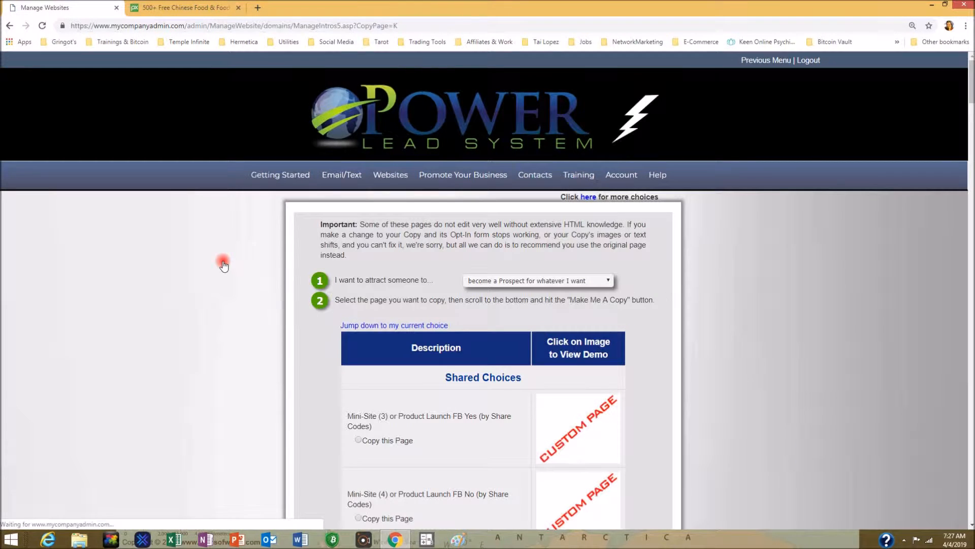
scroll(788, 300, down, 10)
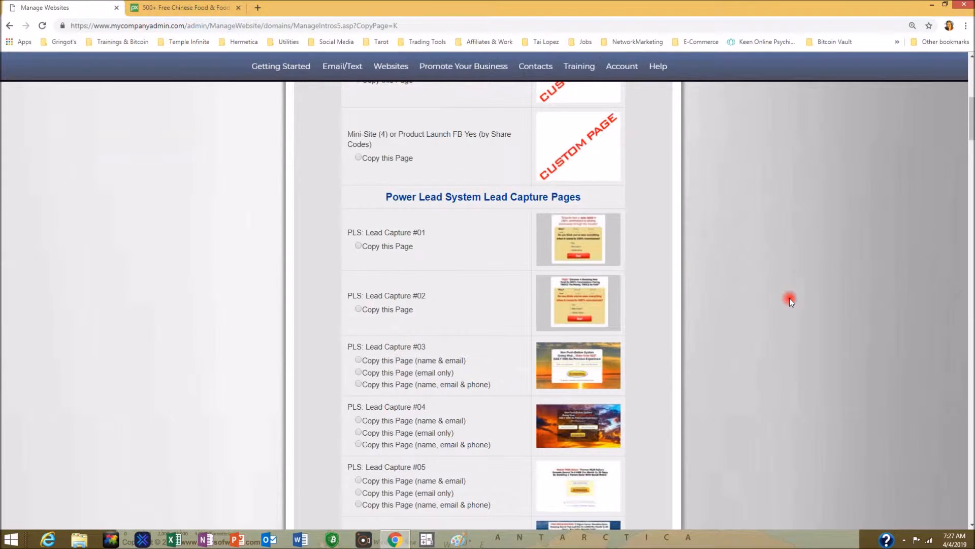
scroll(789, 299, down, 1)
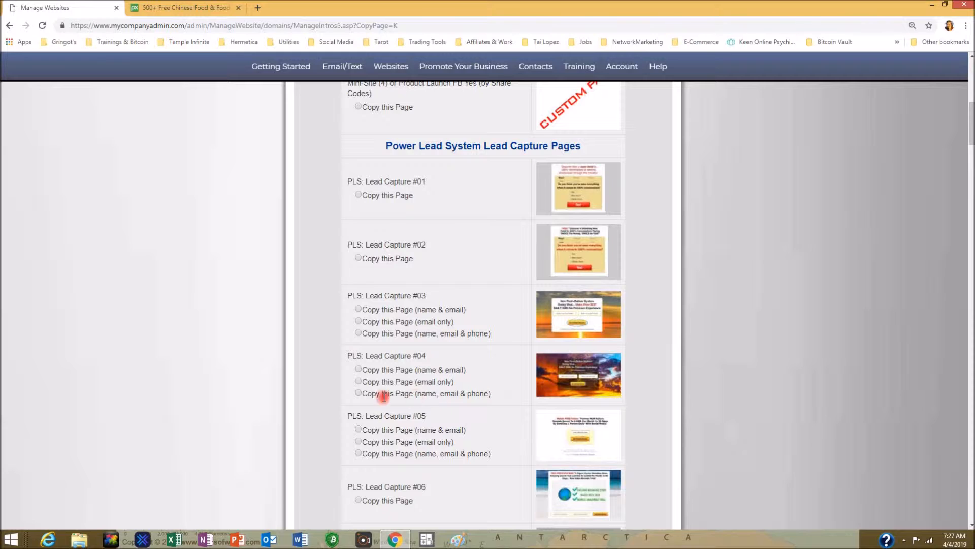
click(358, 394)
scroll(706, 369, down, 15)
scroll(709, 365, down, 20)
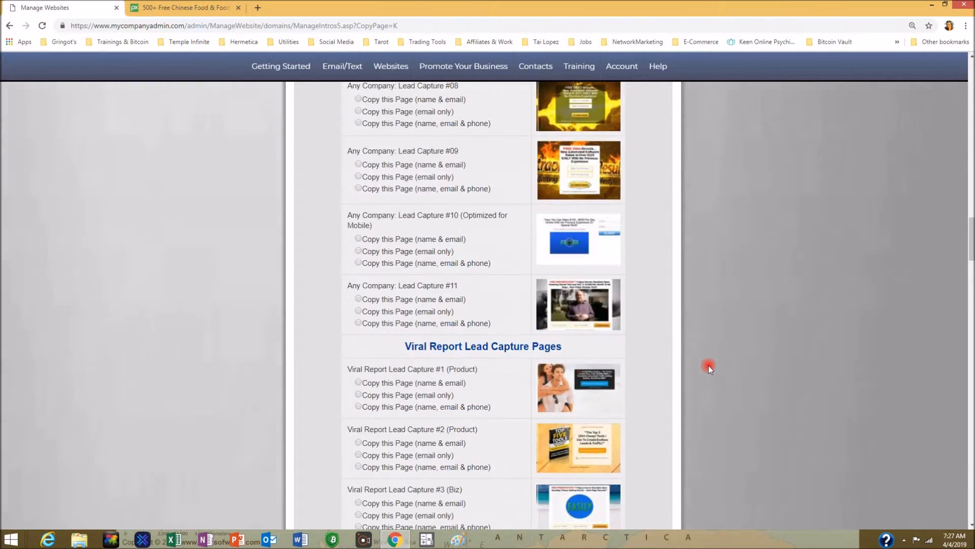
scroll(709, 365, down, 20)
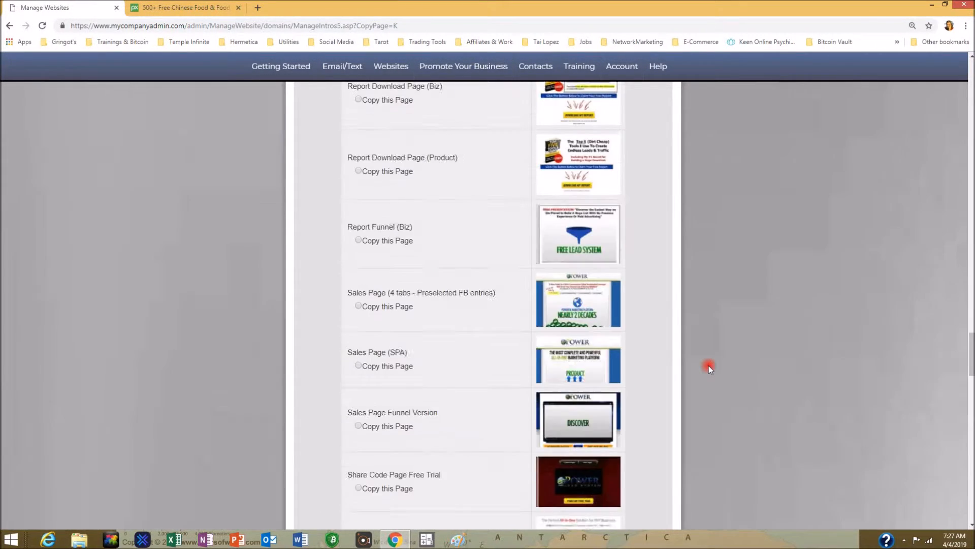
scroll(709, 368, down, 10)
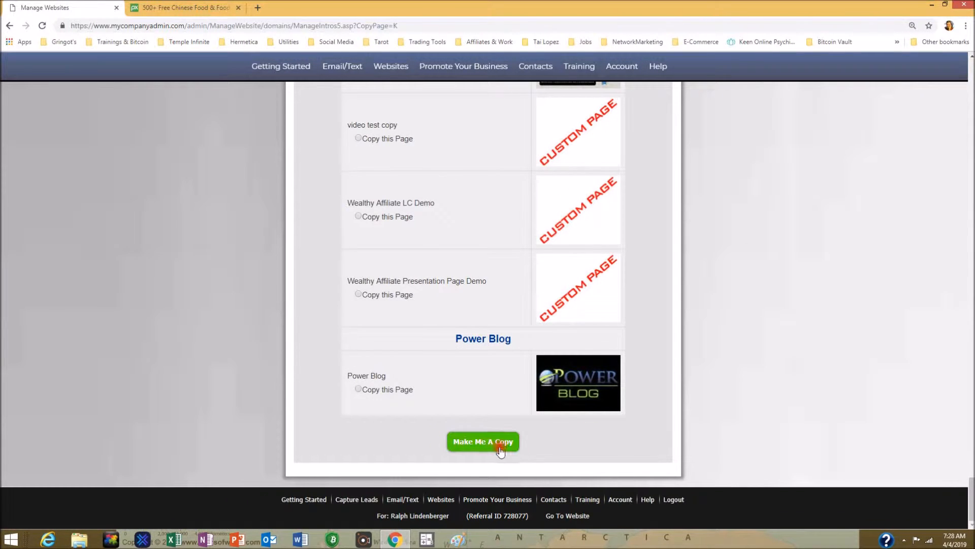
click(490, 443)
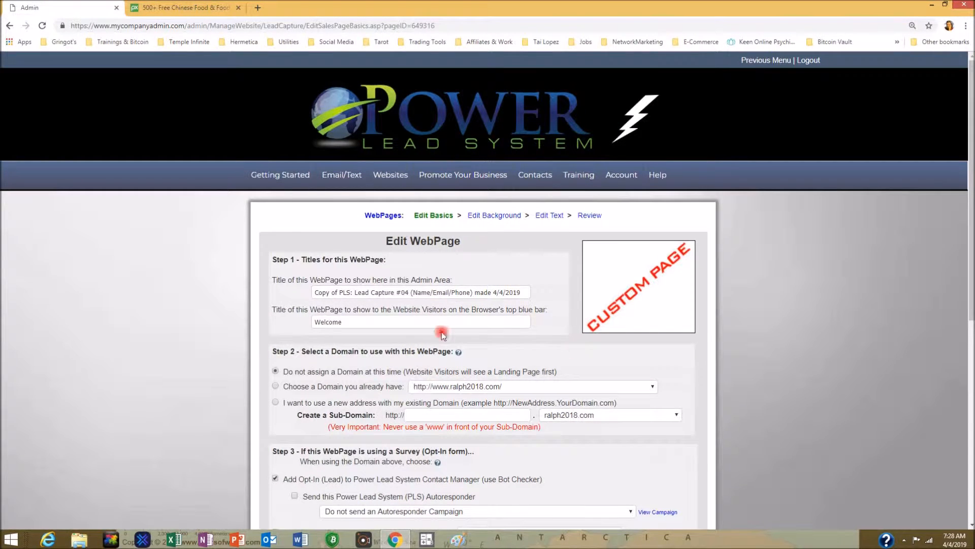
- Replace the admin-area page title with 'Chinese' and save the page basics
click(316, 291)
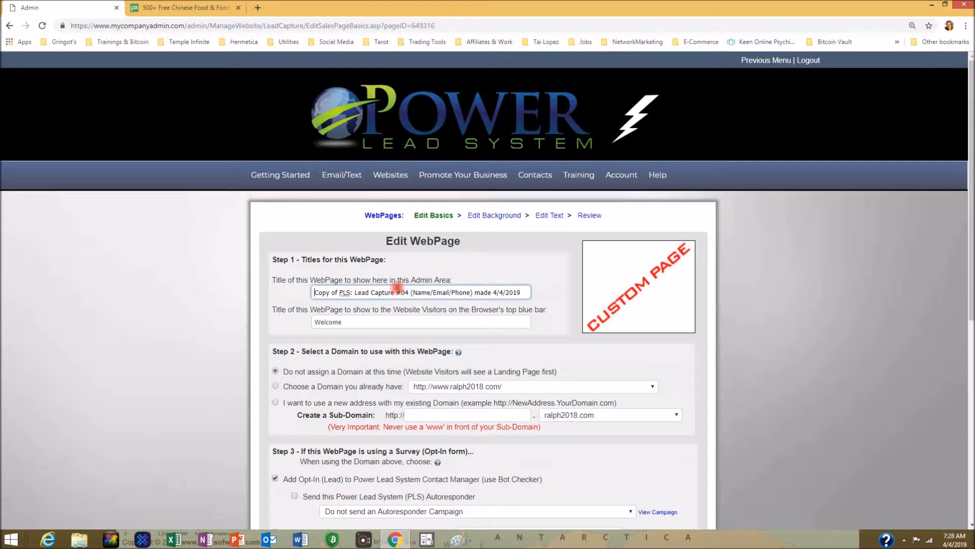
key(Delete)
key(Delete)
key(Delete)
key(Delete)
key(Delete)
key(Delete)
key(Delete)
key(Delete)
key(Delete)
key(Delete)
key(Delete)
key(Delete)
key(Delete)
key(Delete)
key(Delete)
key(Delete)
key(Delete)
key(Delete)
key(Delete)
key(Delete)
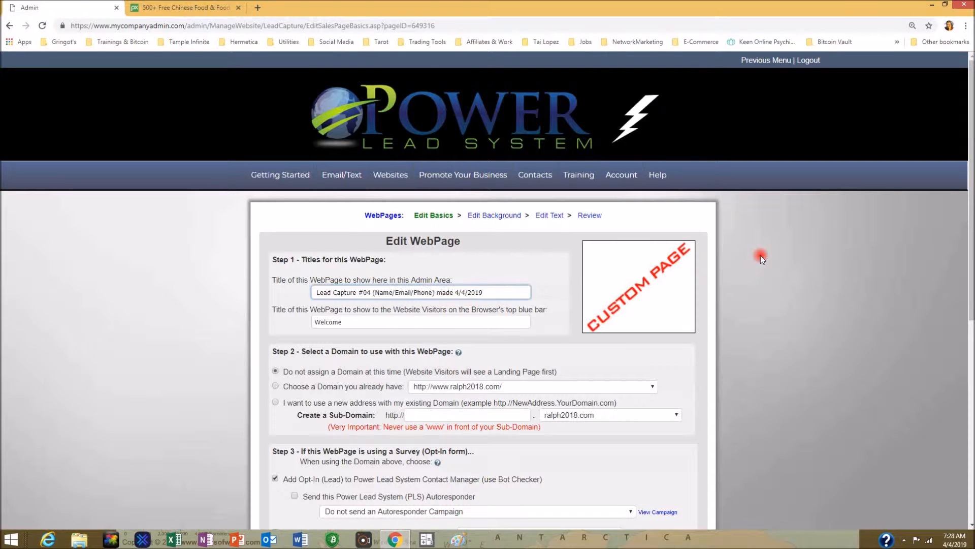
key(Delete)
key(Delete)
key(Delete)
key(Delete)
key(Delete)
key(Delete)
key(Delete)
key(Delete)
key(Delete)
key(Delete)
key(Delete)
key(Delete)
key(Delete)
key(Delete)
key(Delete)
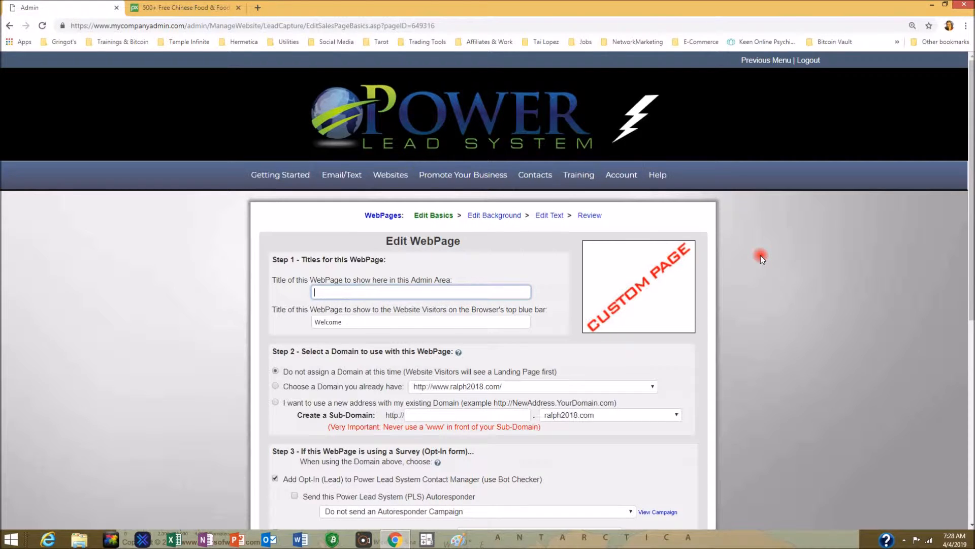
text(Chinese)
scroll(864, 262, down, 3)
scroll(864, 262, down, 3)
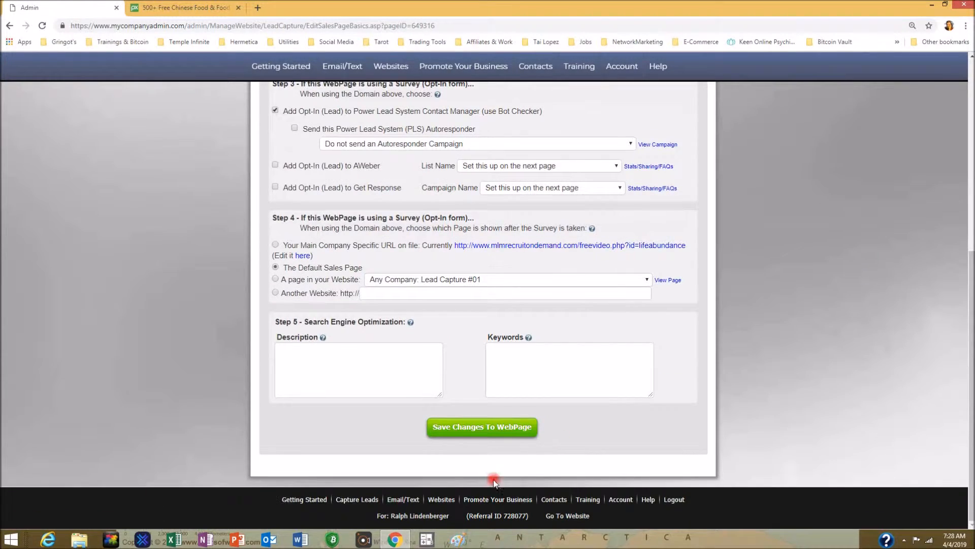
click(471, 428)
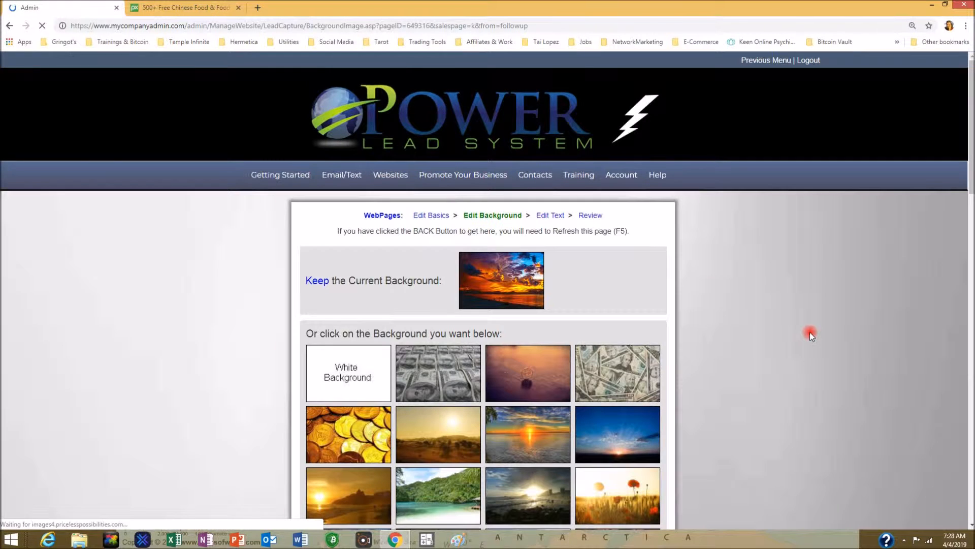
- Keep the existing sunset background and proceed to the Edit Text step
scroll(810, 332, down, 2)
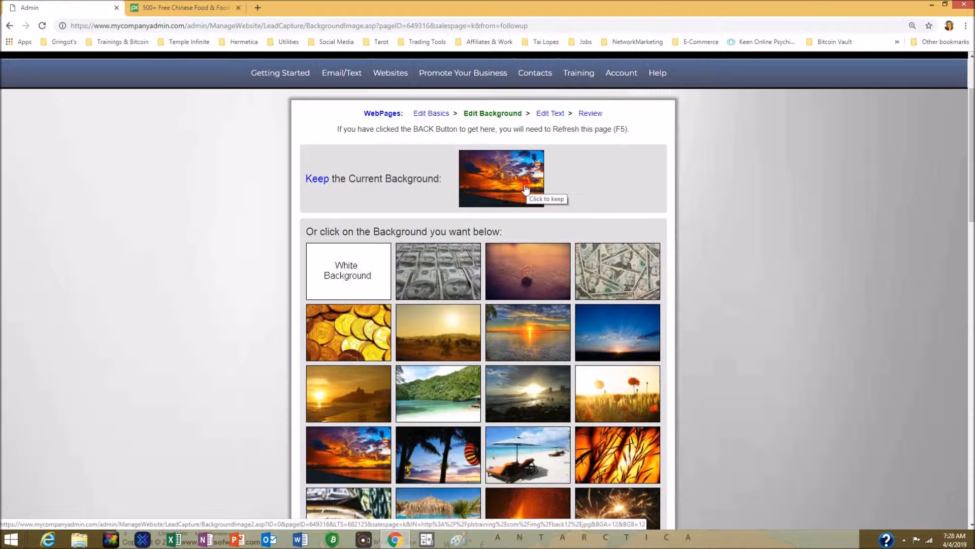
scroll(526, 189, up, 3)
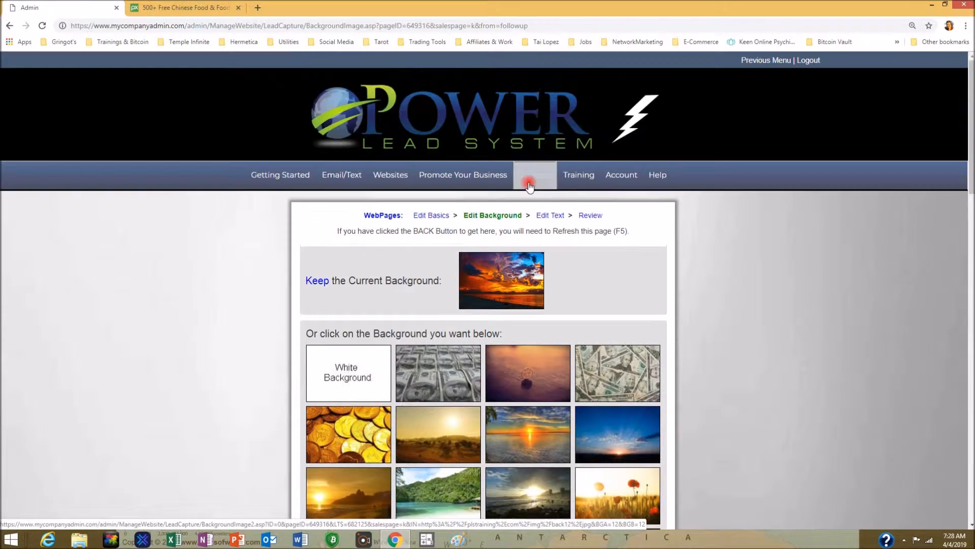
mouse_move(535, 173)
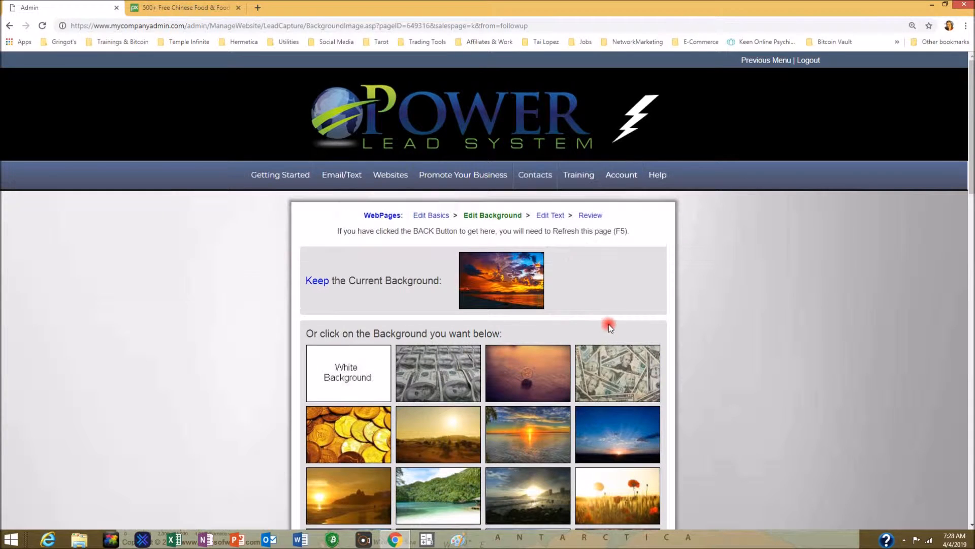
click(553, 216)
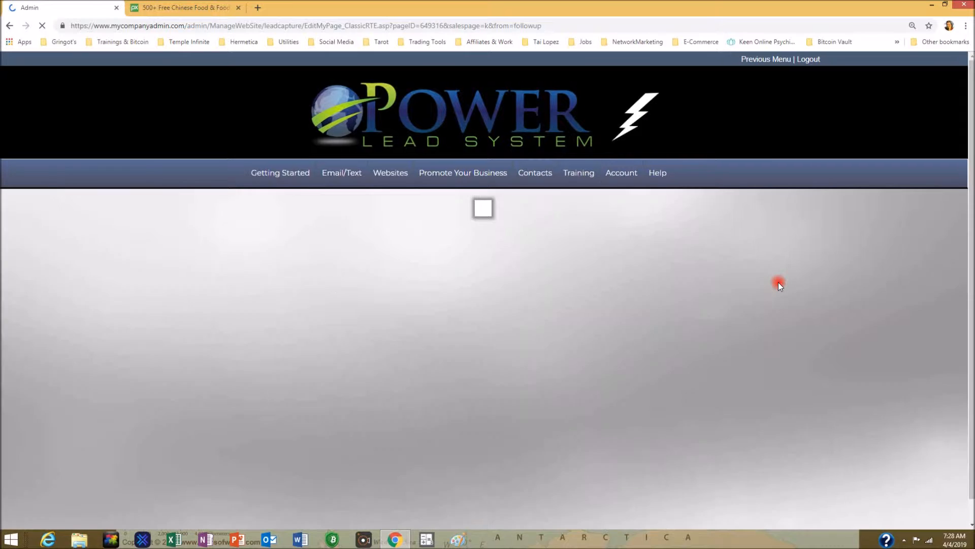
- Delete the commission-program headline, subtitle and instruction line above the signup form
scroll(779, 282, down, 5)
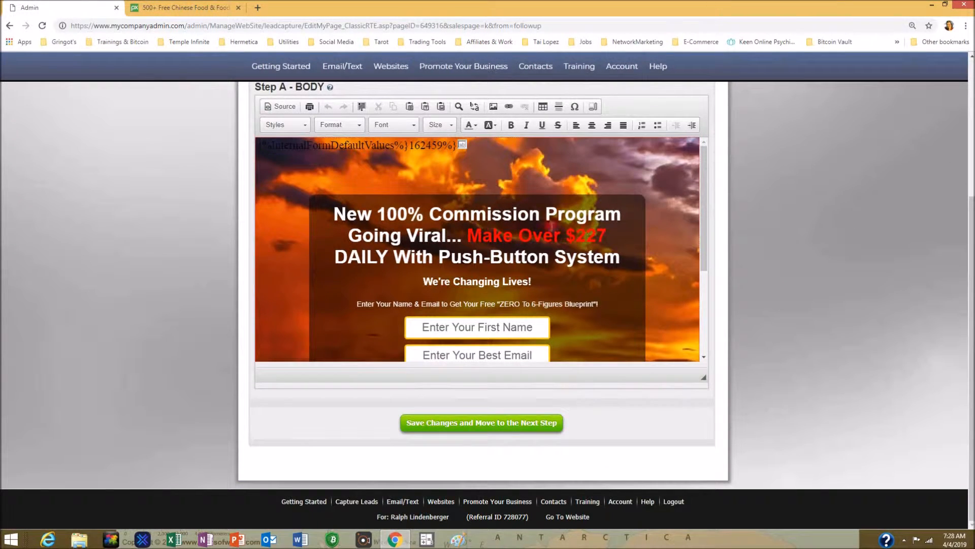
drag(333, 214, 617, 294)
key(BackSpace)
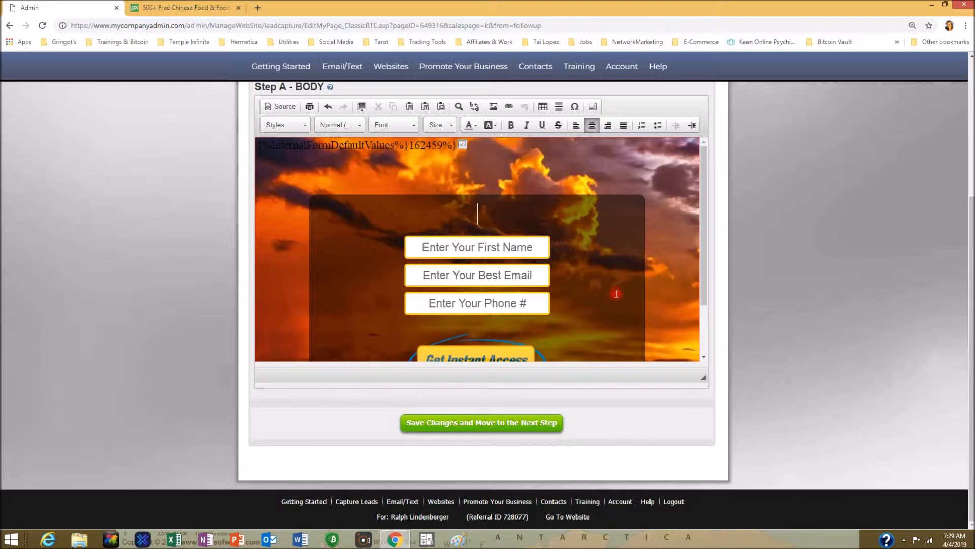
- Write the headline 'Master Wong's Chinese Buffet.' at the top of the body
text(Master)
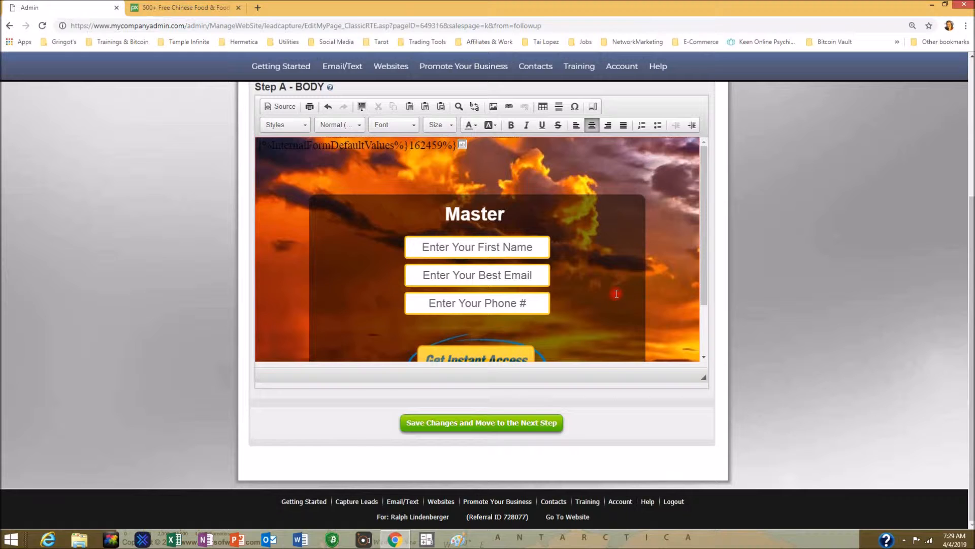
text( Wong)
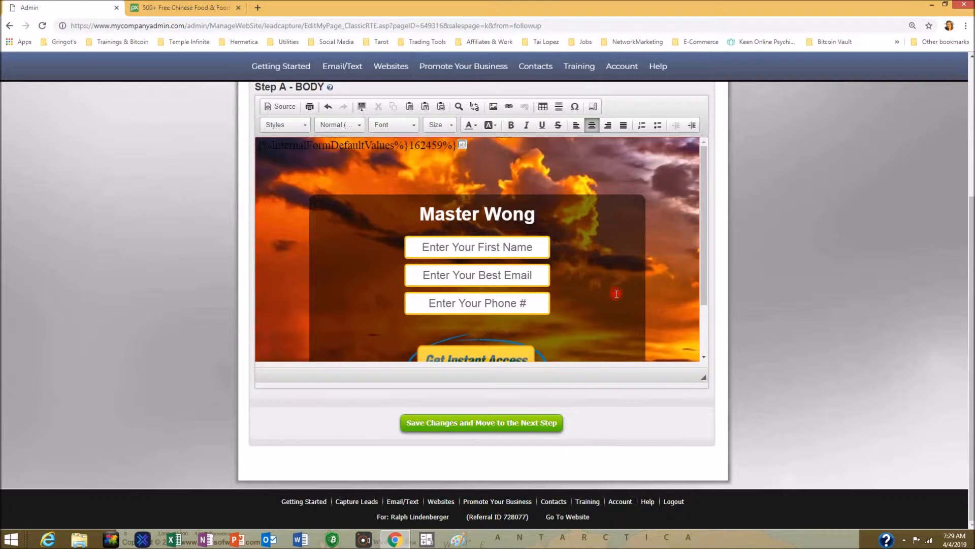
text('s C)
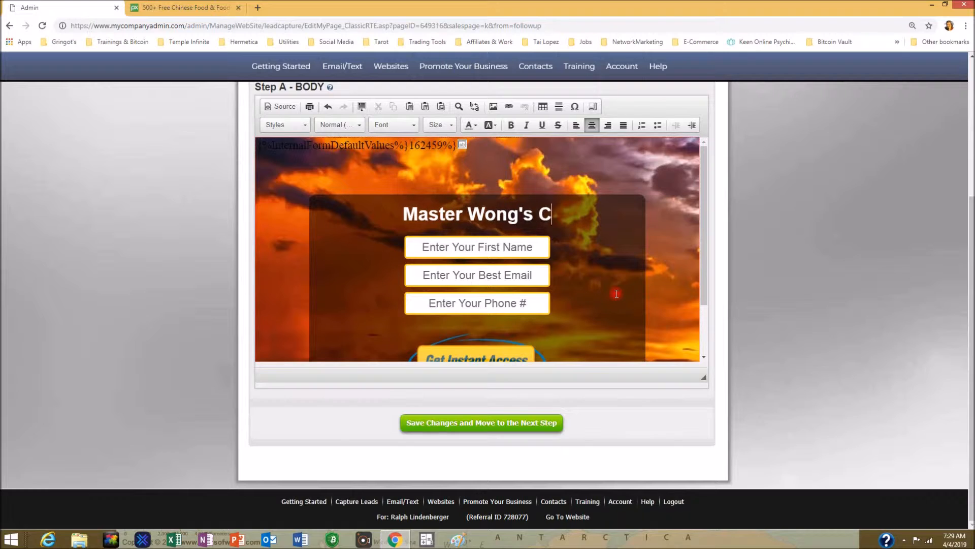
text(hinese)
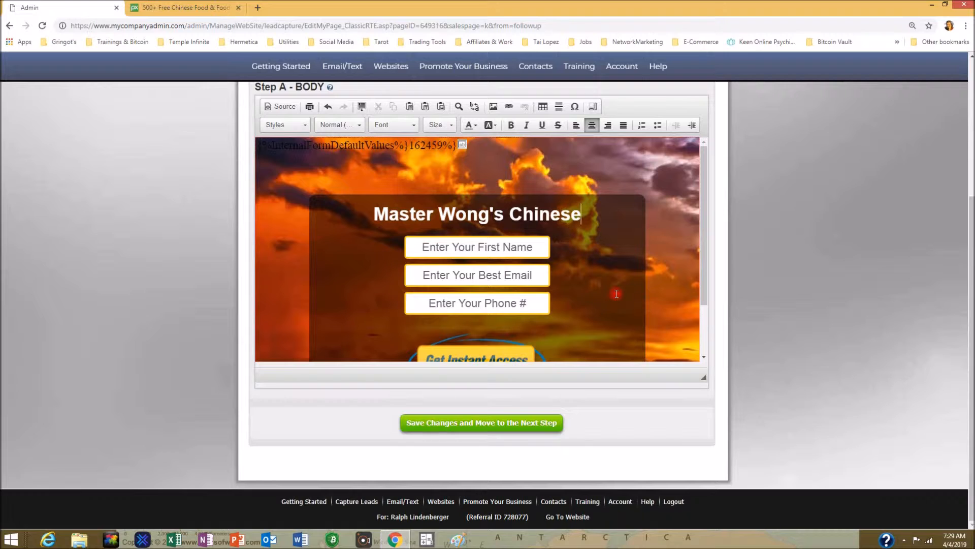
text(B)
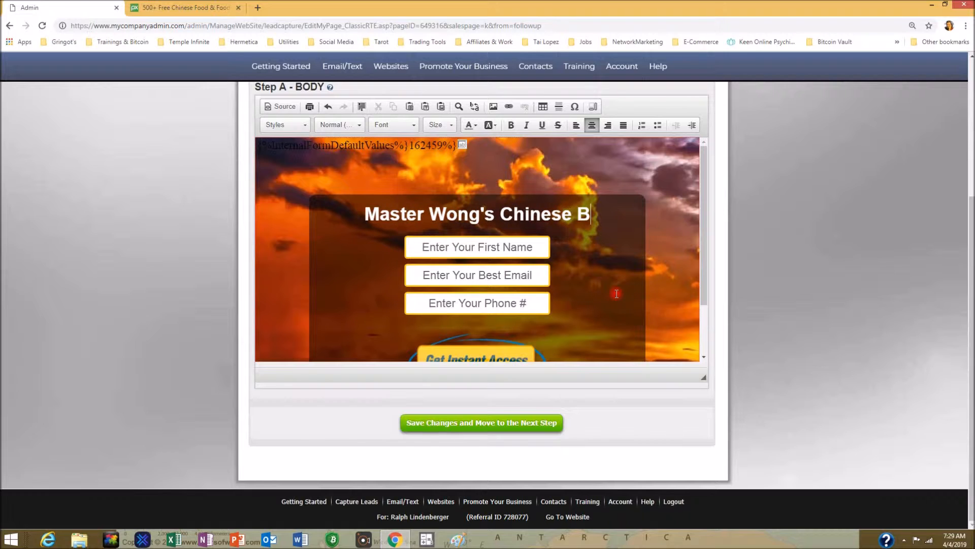
text(uffe)
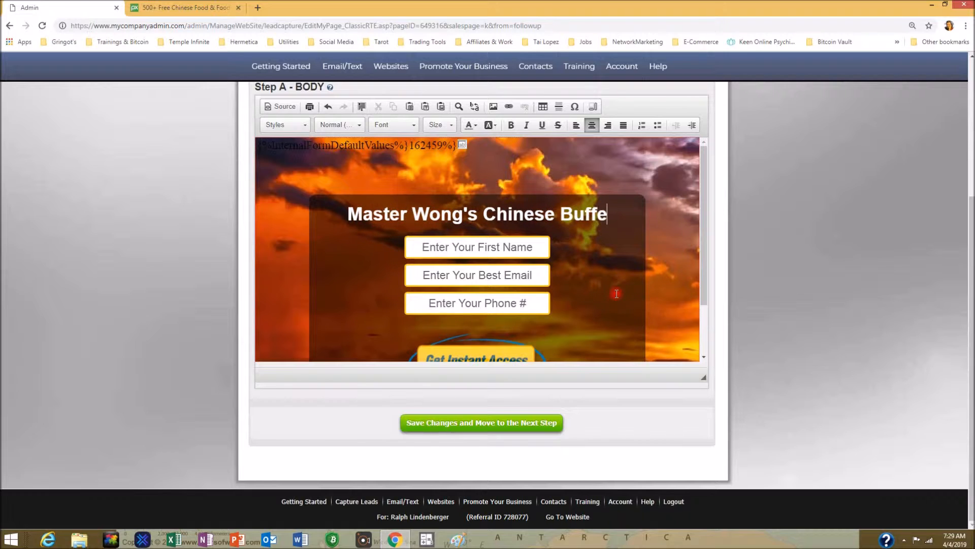
text(t.)
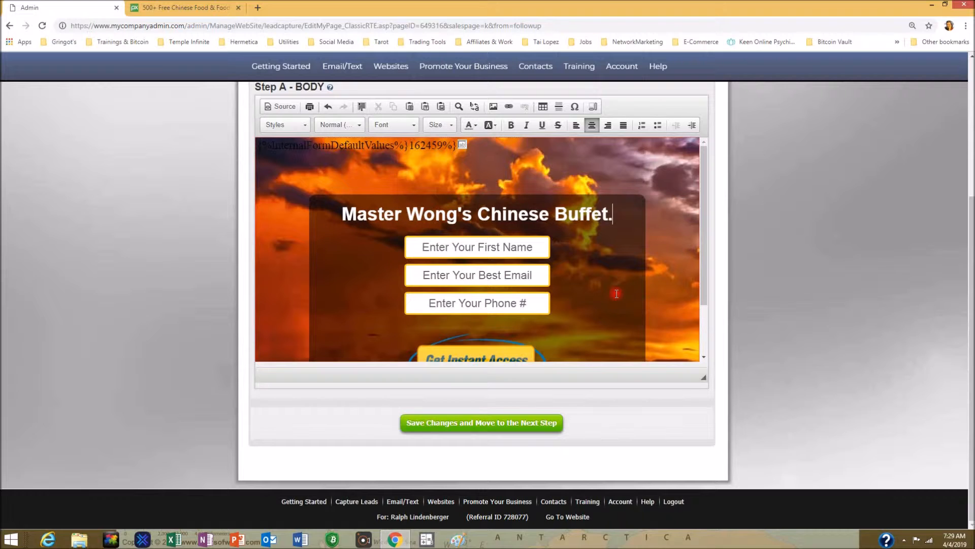
key(Return)
key(Return)
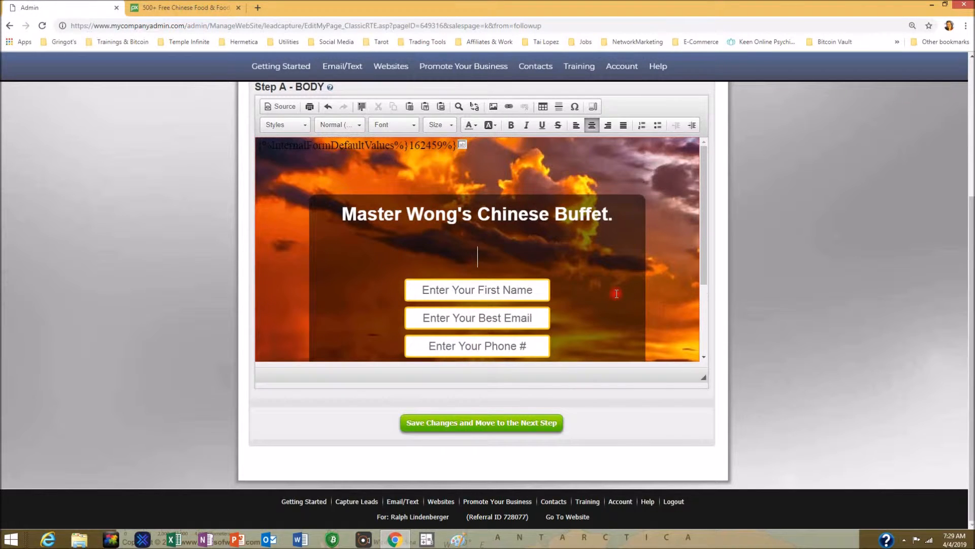
- Add the lines 'Dine In, Carry Out,' and 'Or Delivery.' below the headline
text(Dine In)
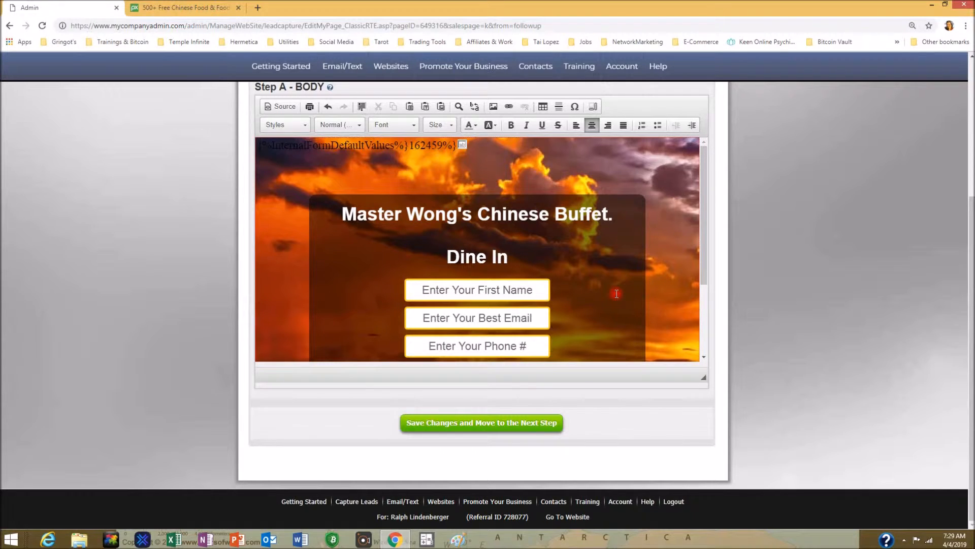
text(, Ca)
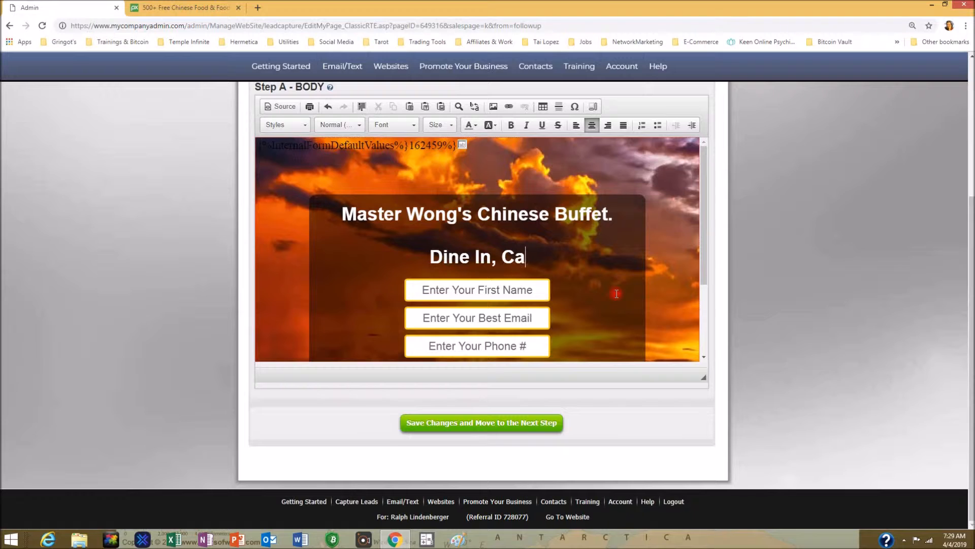
text(rry Out)
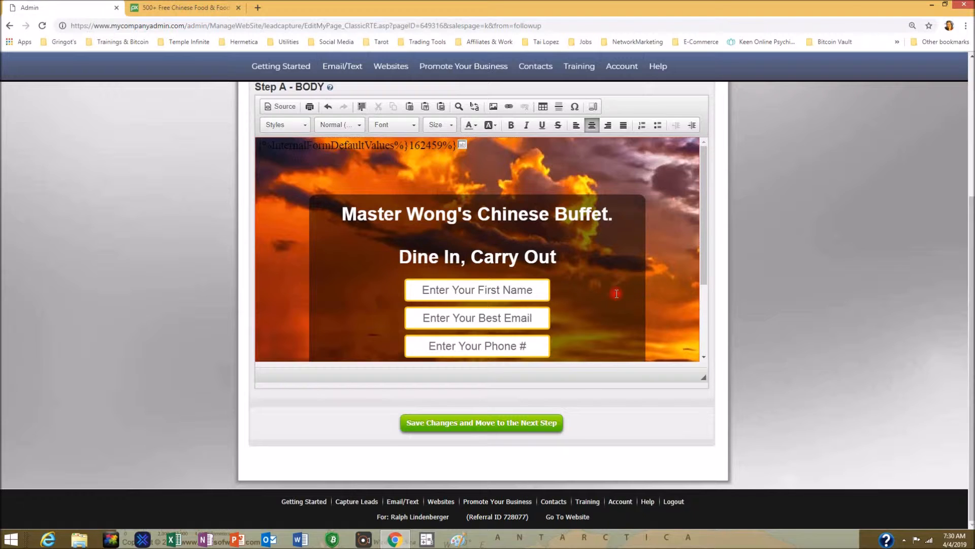
text(, Or)
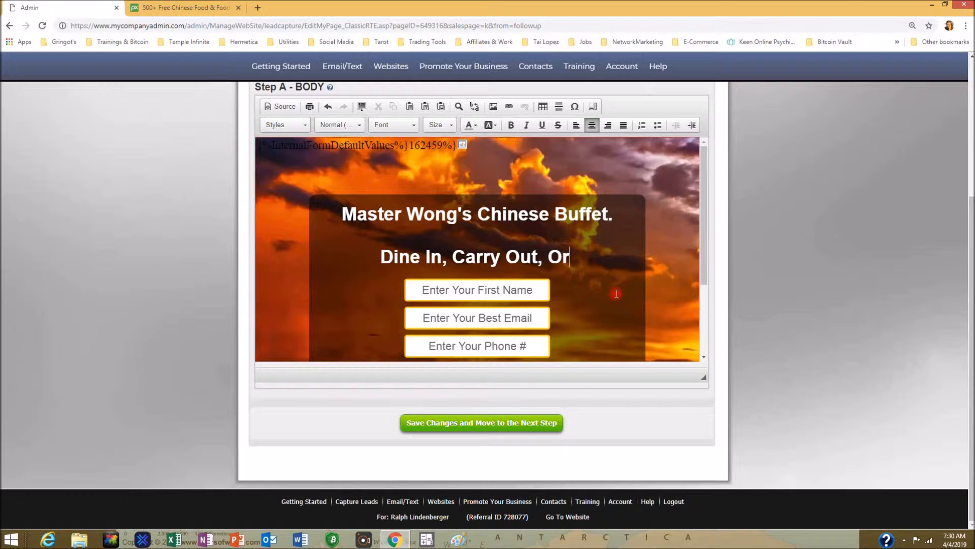
key(Delete)
key(Delete)
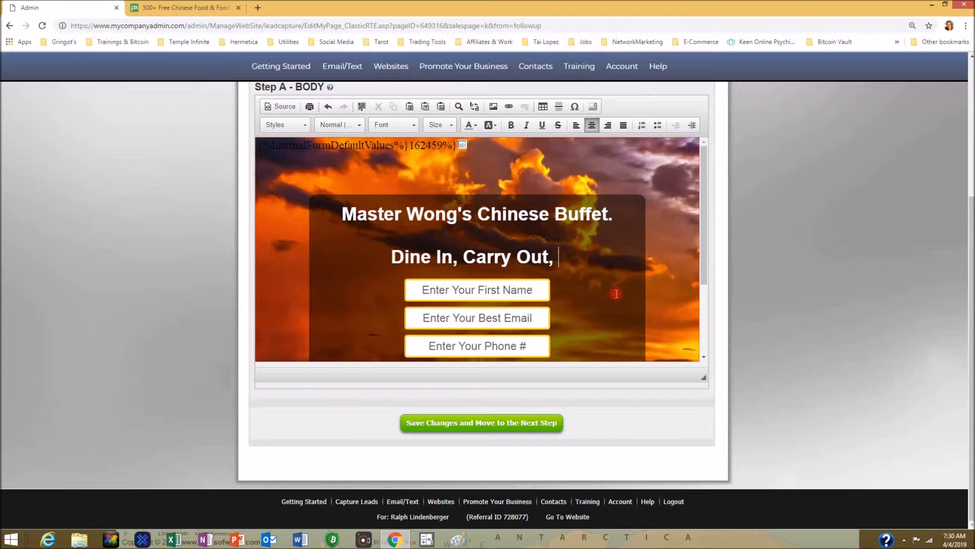
key(Return)
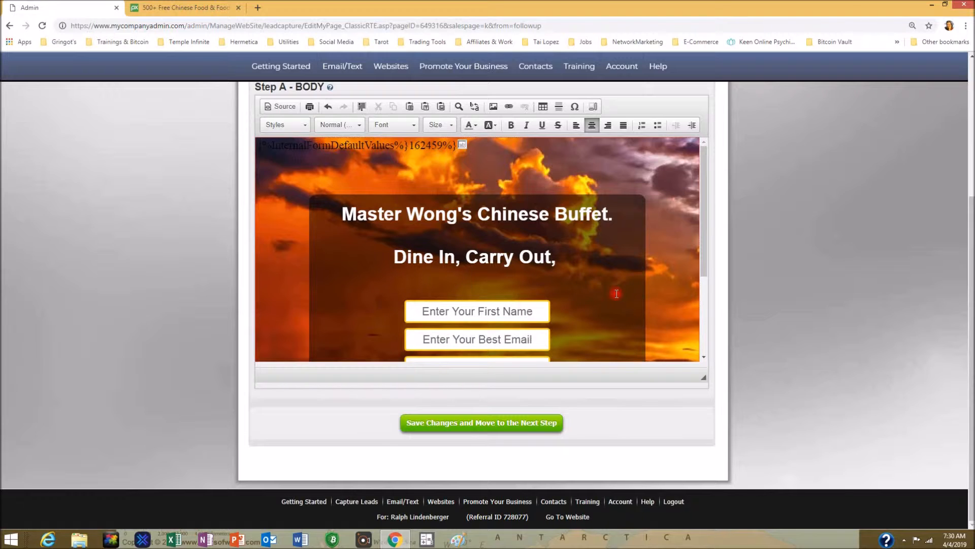
key(Return)
text(Or )
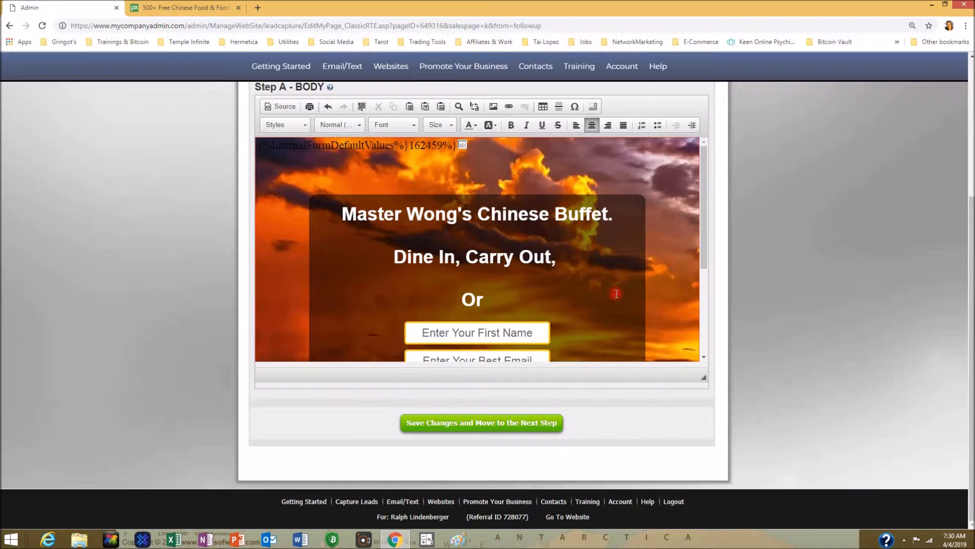
text(Deliv)
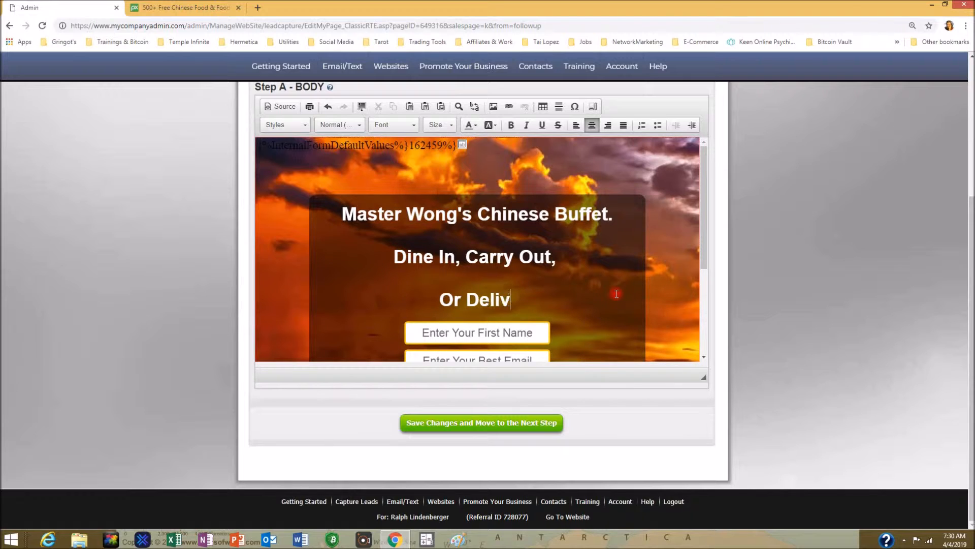
text(ery.)
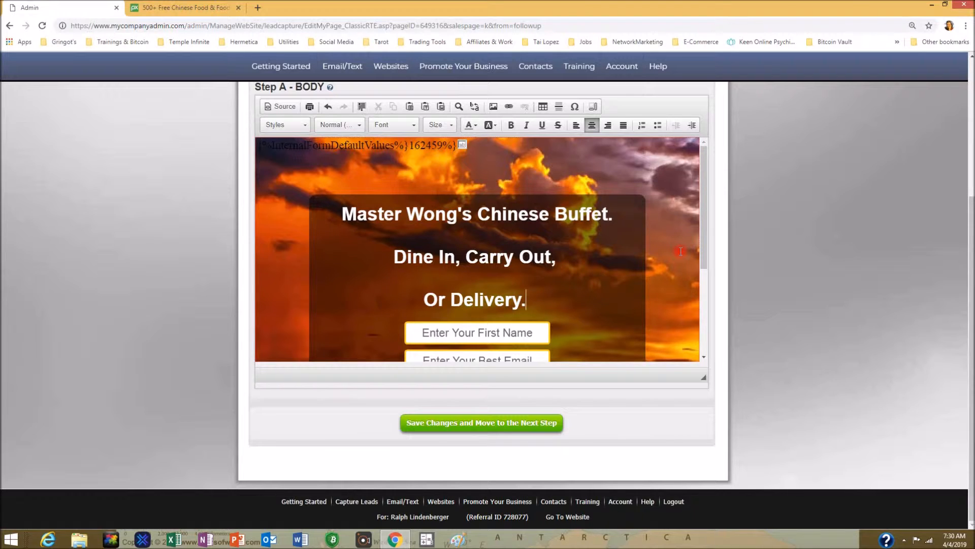
scroll(681, 251, down, 3)
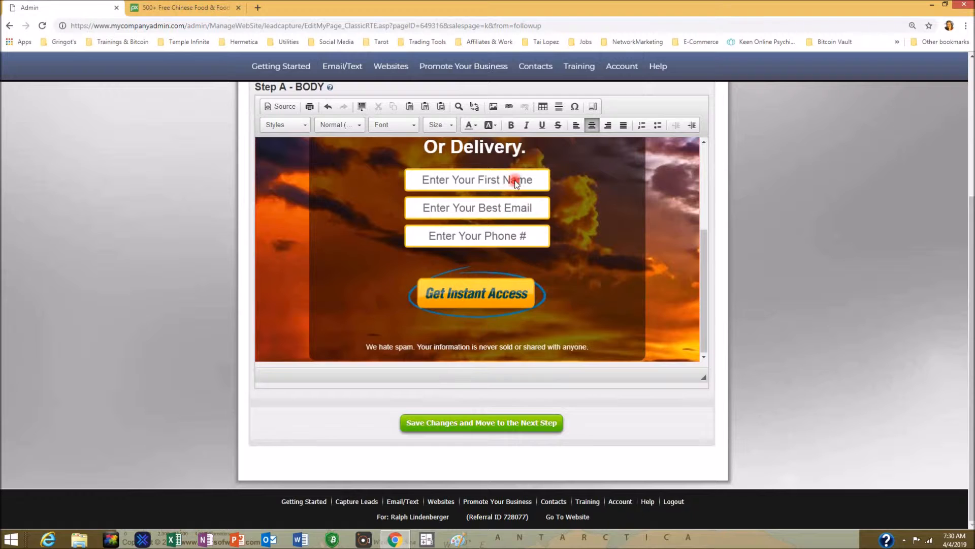
scroll(574, 269, up, 3)
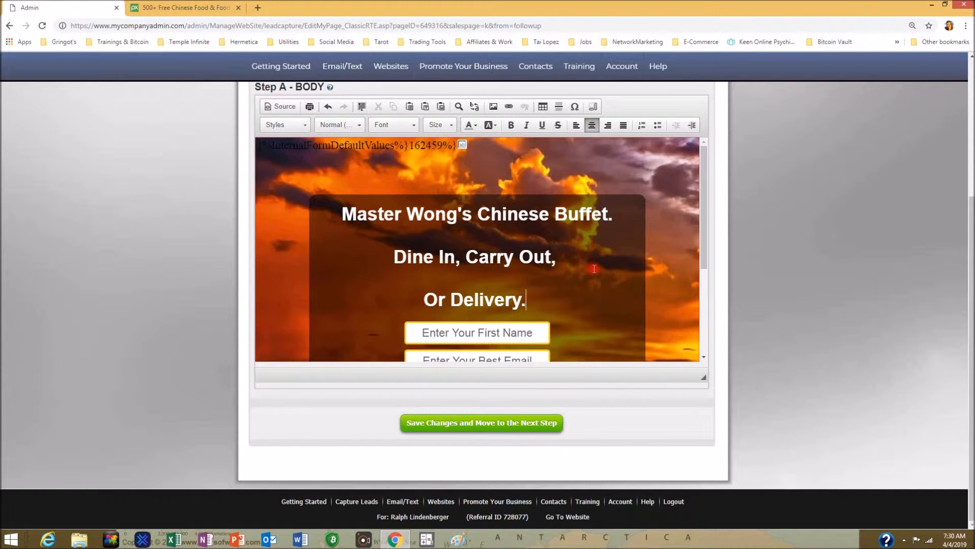
scroll(593, 268, down, 3)
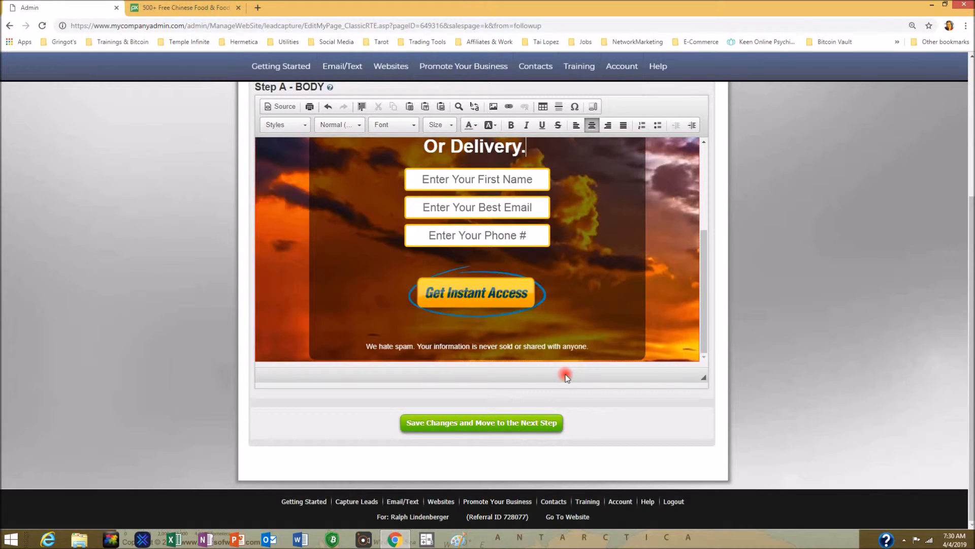
scroll(565, 373, up, 4)
scroll(767, 326, up, 1)
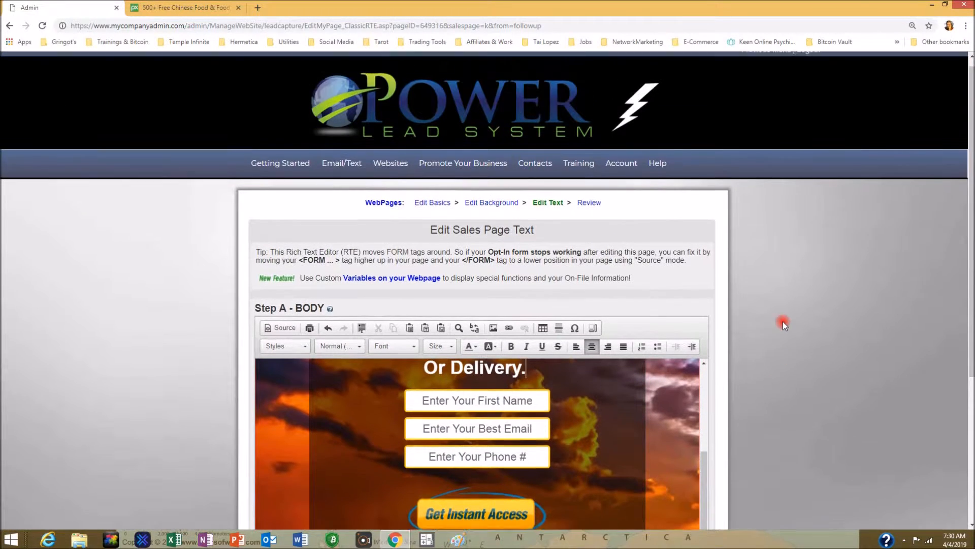
drag(964, 212, 966, 281)
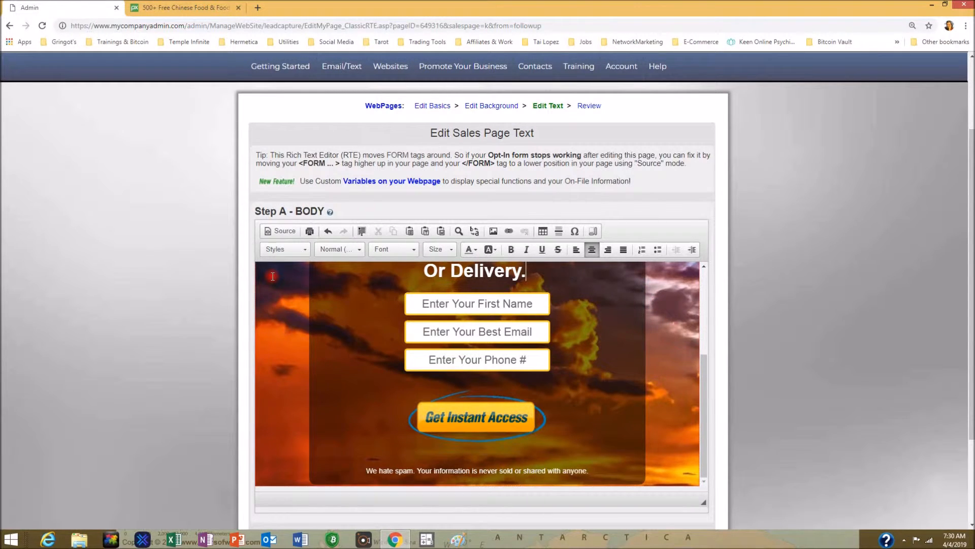
click(276, 231)
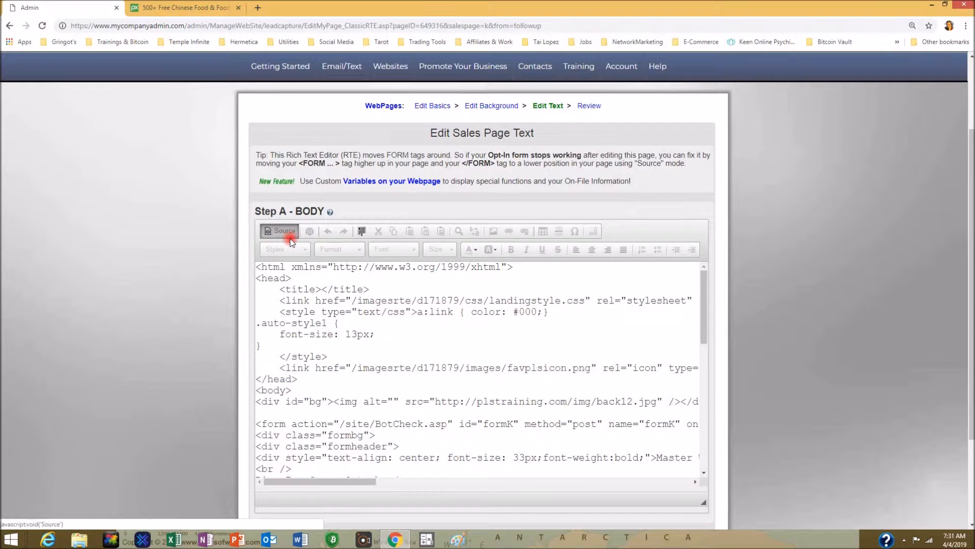
click(360, 268)
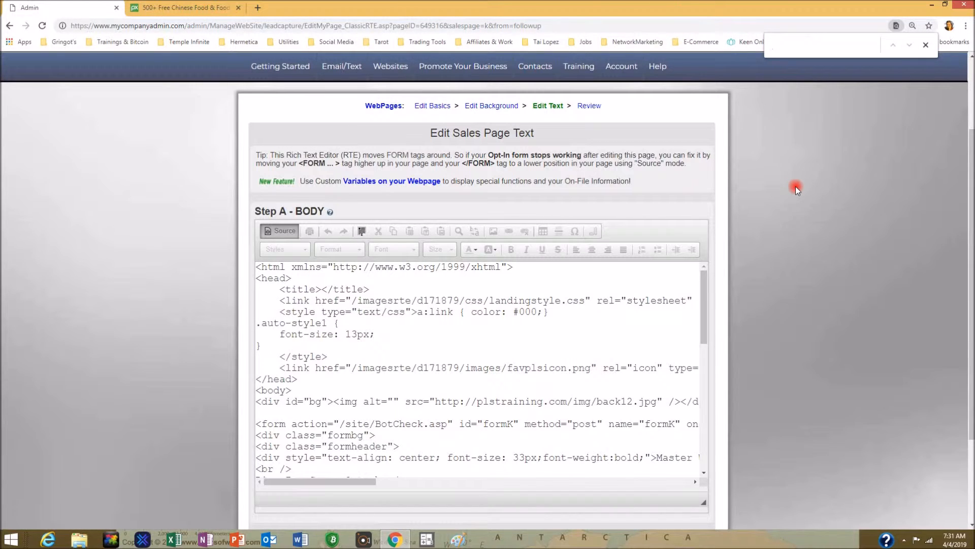
text(jpg)
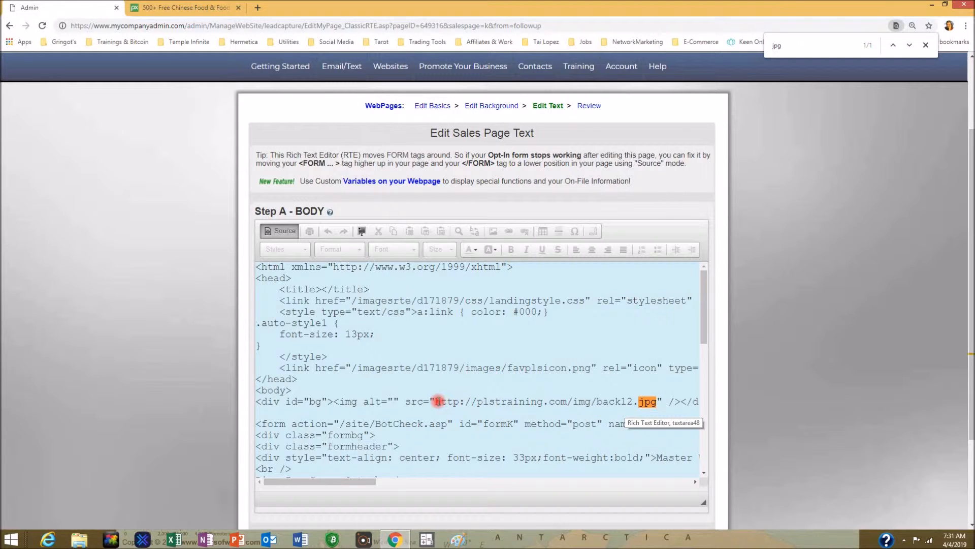
drag(438, 401, 476, 401)
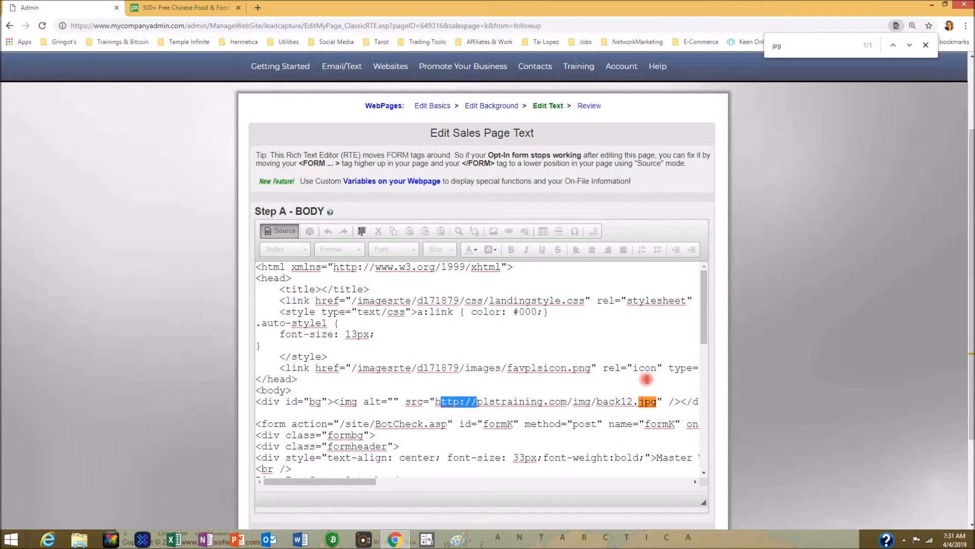
click(808, 375)
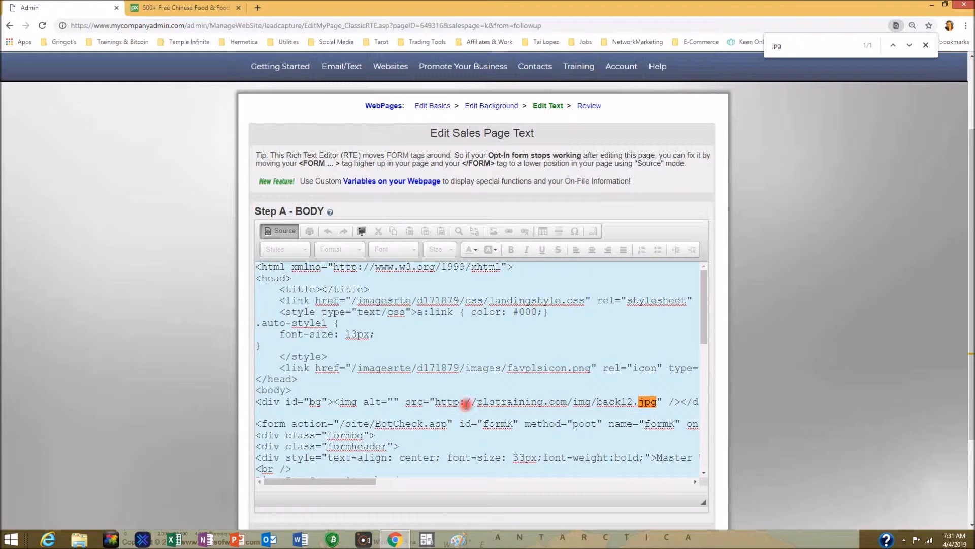
drag(436, 402, 645, 403)
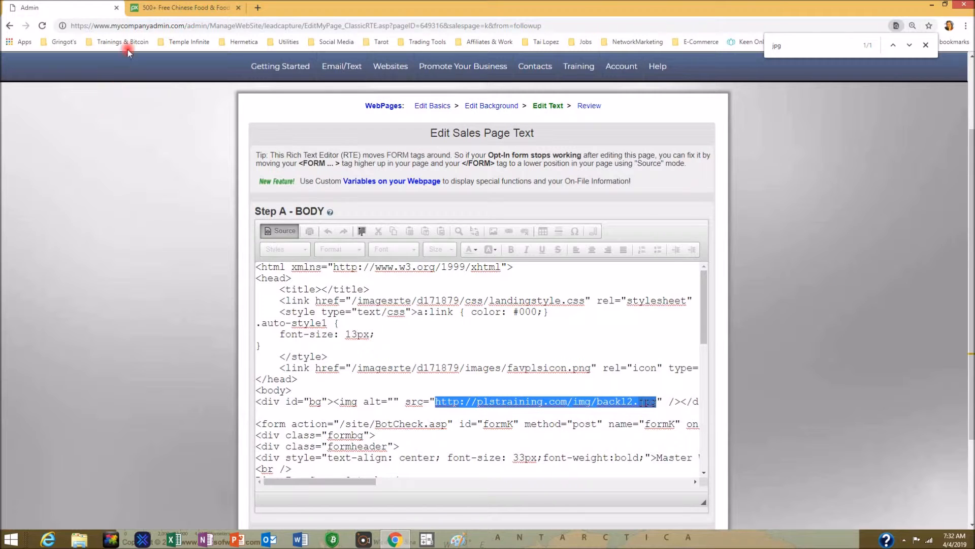
- Scroll Pixabay's 'chinese food' results down to the Thanksgiving Chinese feast photo
click(179, 10)
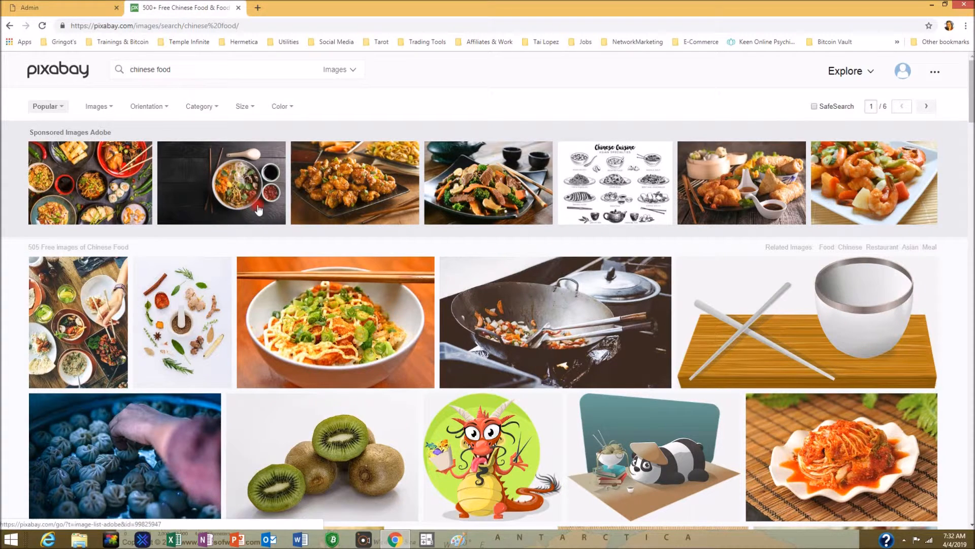
scroll(371, 286, down, 3)
scroll(371, 286, down, 4)
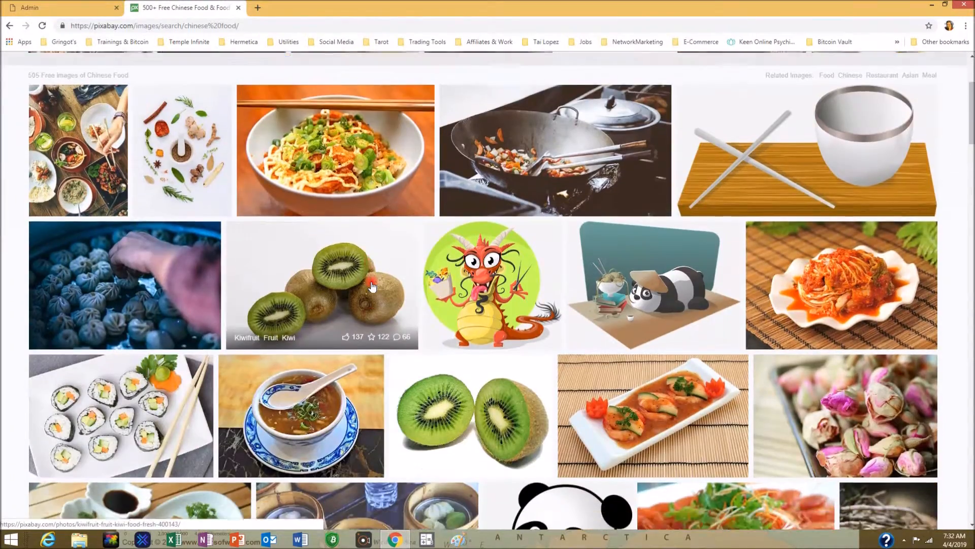
scroll(372, 286, down, 5)
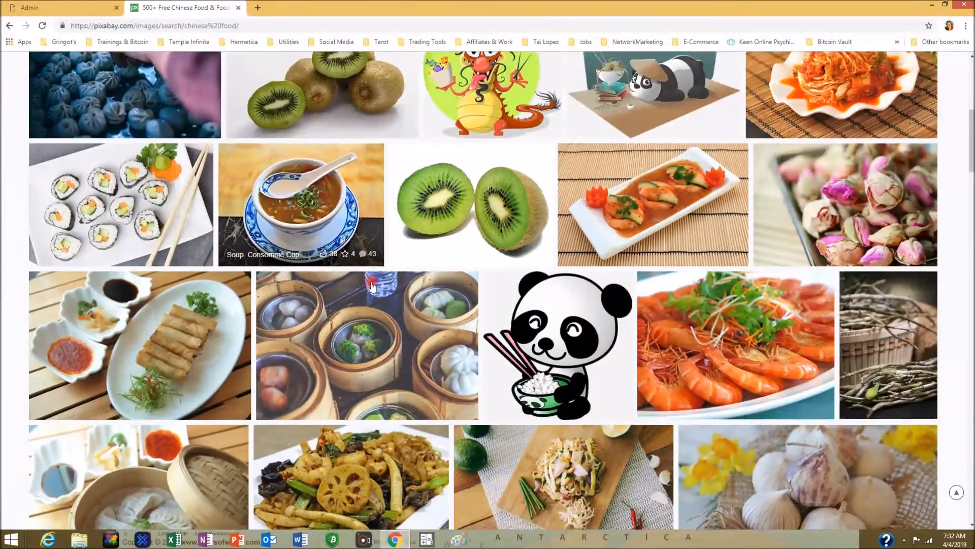
scroll(371, 286, down, 4)
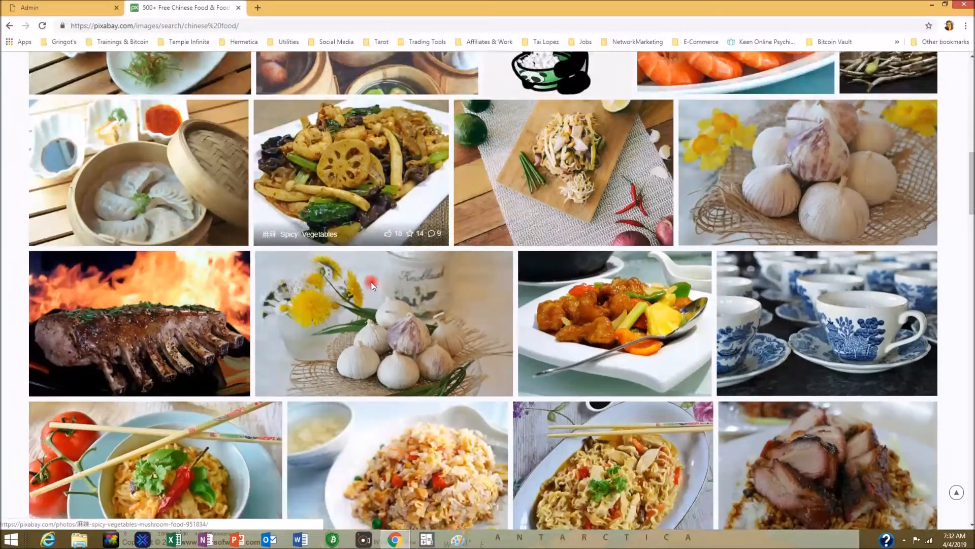
scroll(374, 287, down, 5)
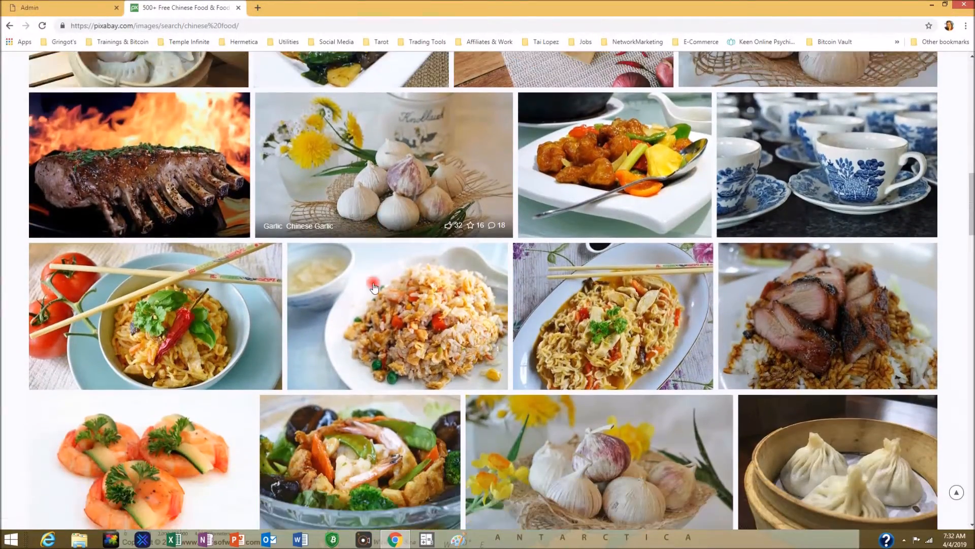
scroll(374, 288, down, 4)
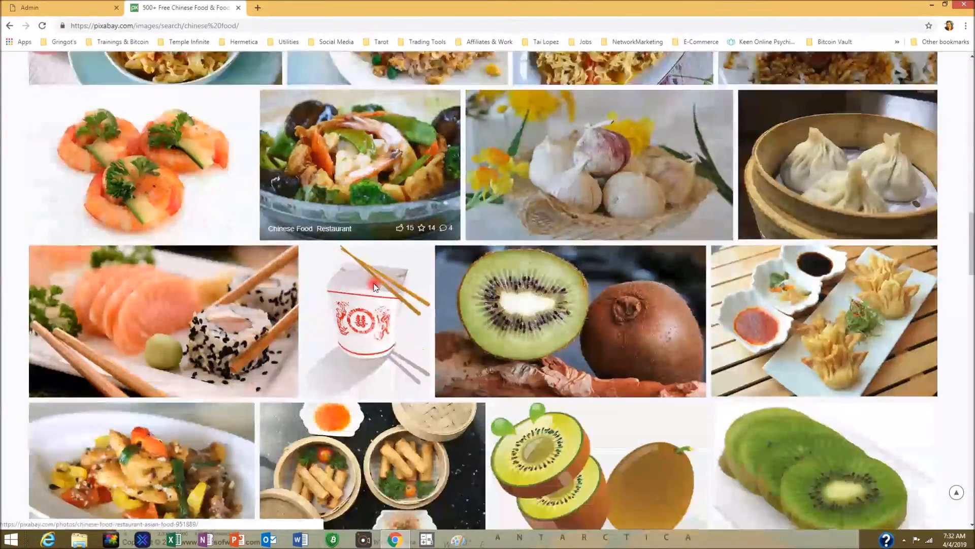
scroll(375, 287, down, 7)
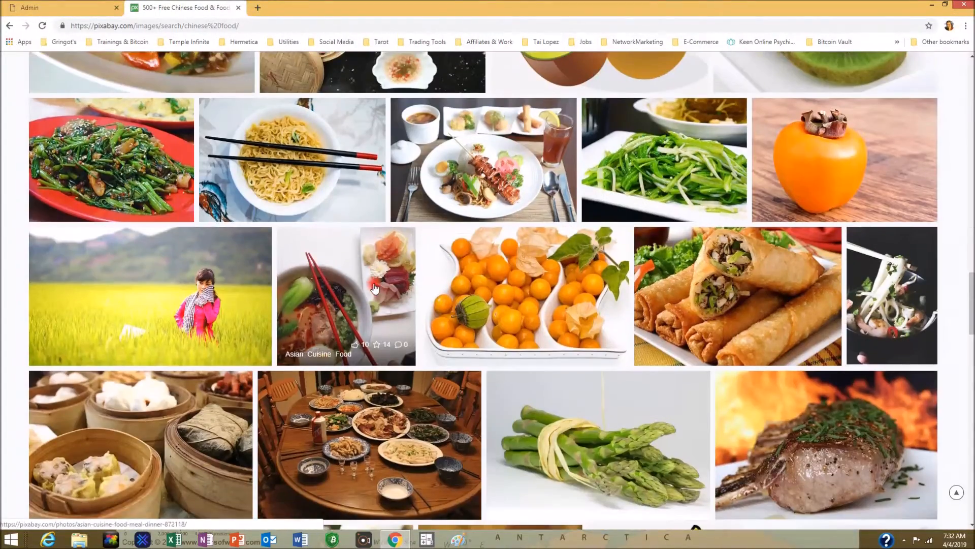
scroll(375, 288, down, 3)
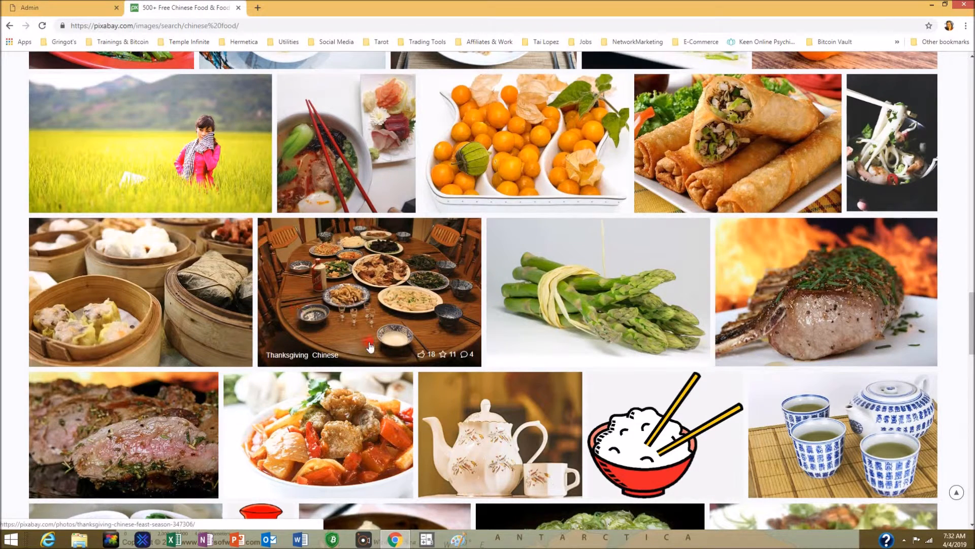
- Copy the Thanksgiving Chinese feast photo's image address and return to the Admin tab
click(385, 277)
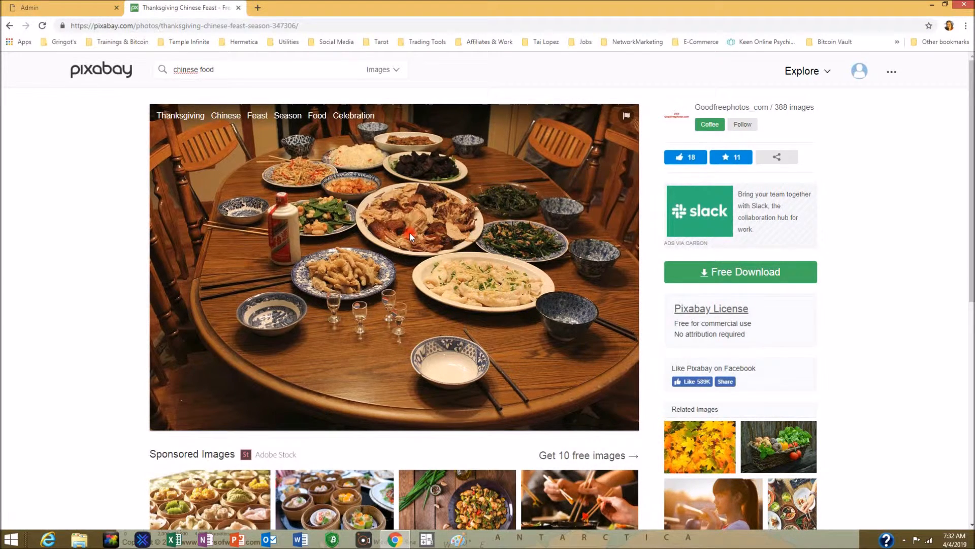
right_click(409, 232)
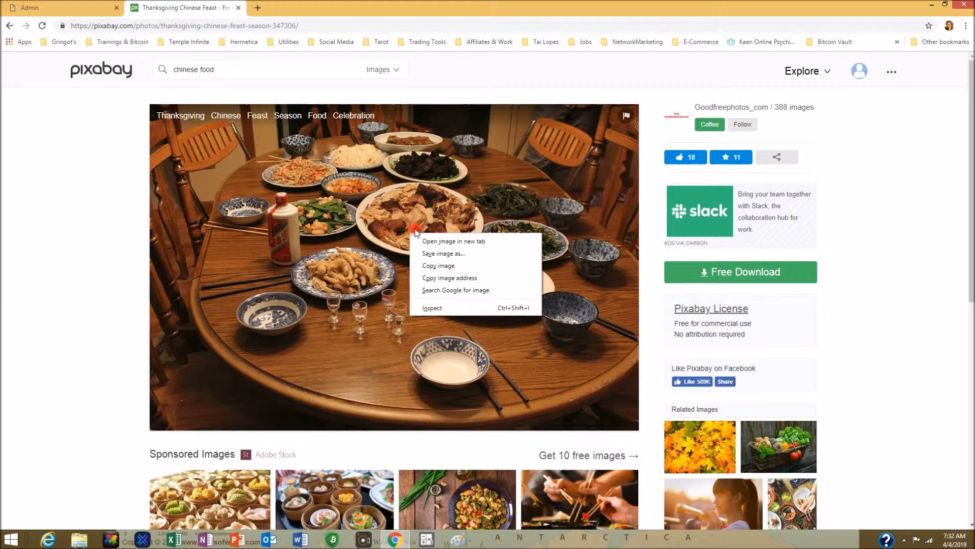
click(460, 278)
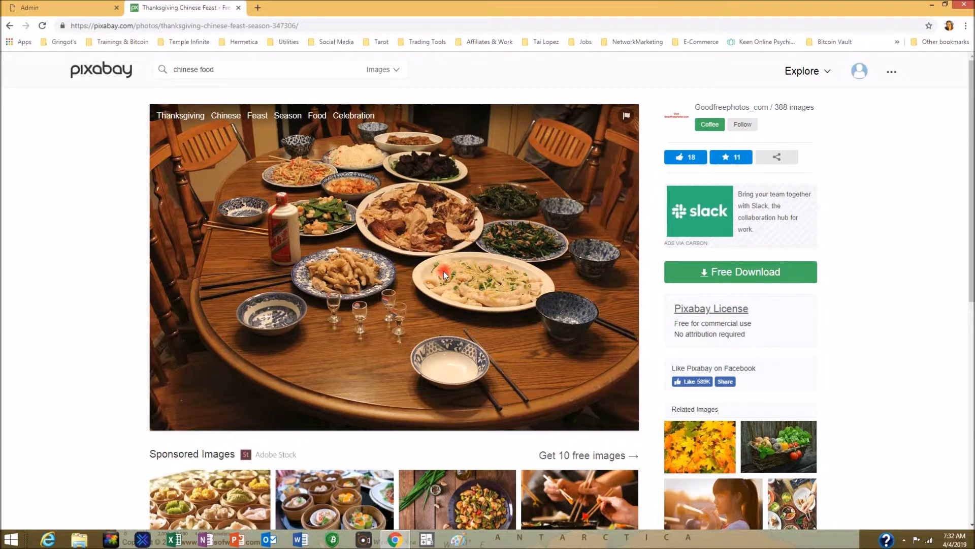
click(60, 10)
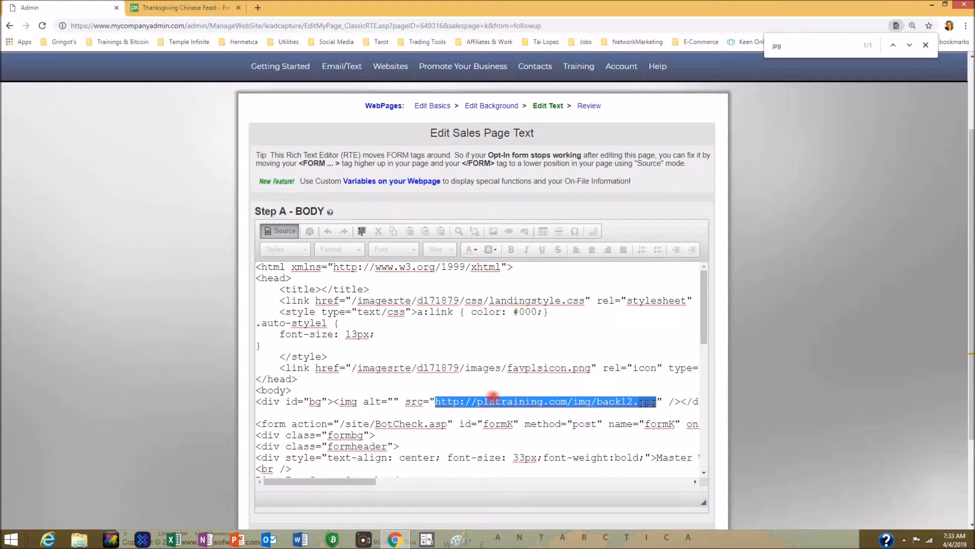
- Paste the thanksgiving-347306_960_720.jpg address over back12.jpg and save the page changes
right_click(580, 403)
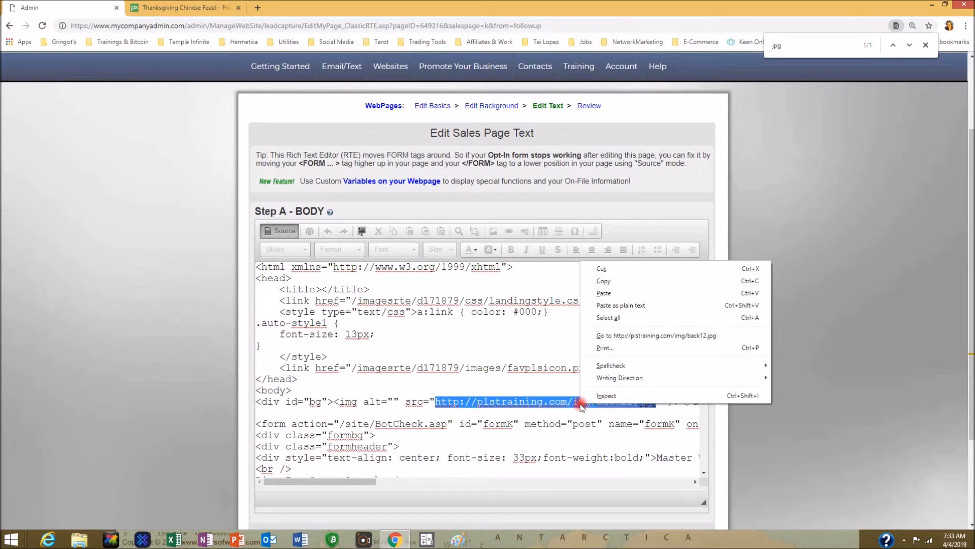
click(604, 294)
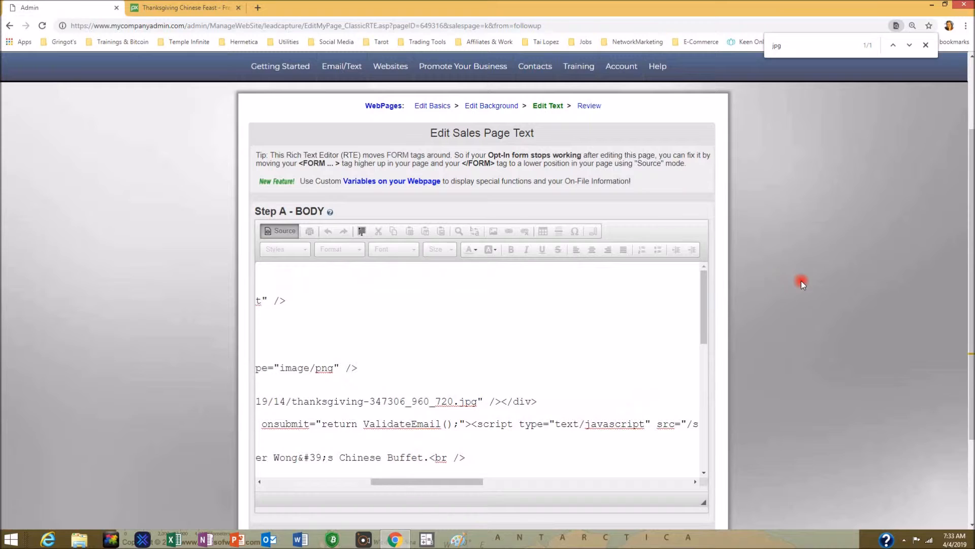
scroll(810, 282, down, 3)
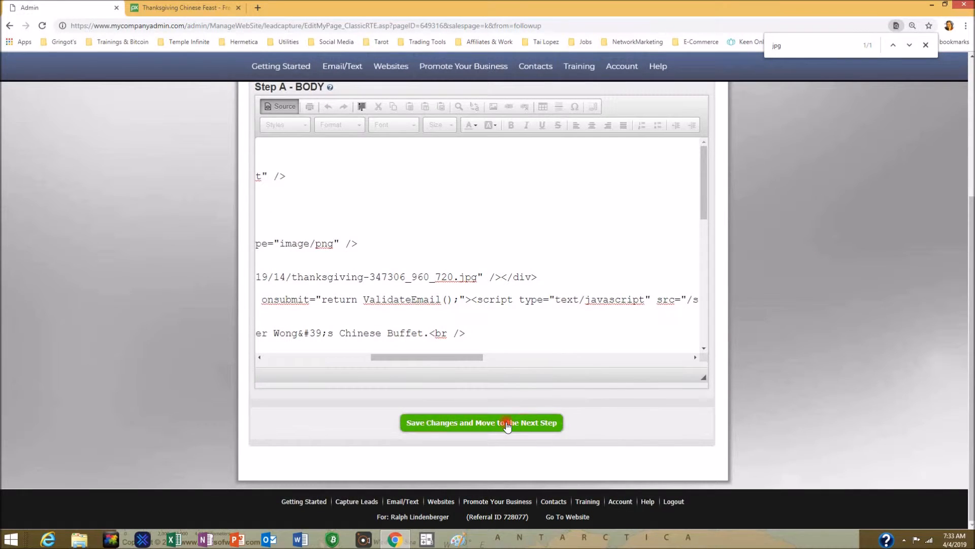
click(491, 423)
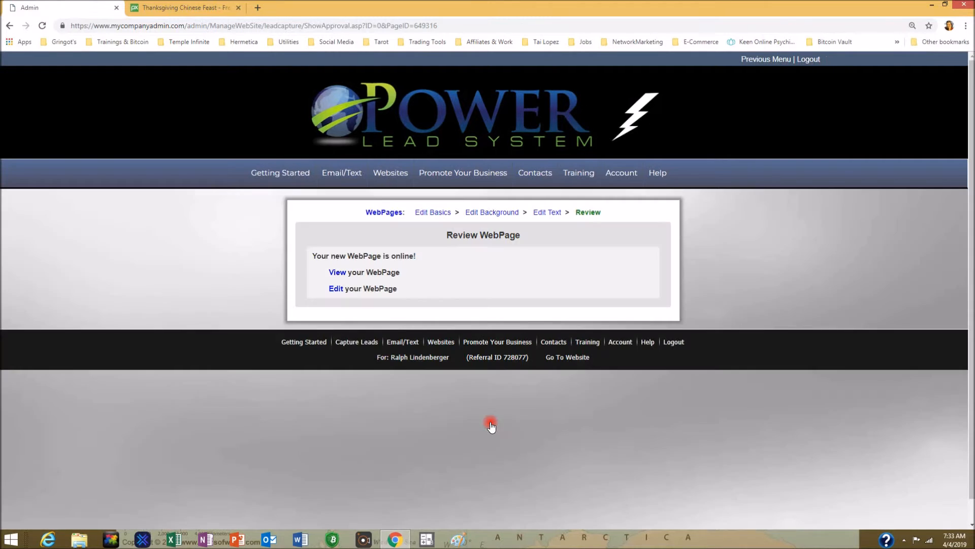
- Follow the View your WebPage link on the Review WebPage screen
click(337, 273)
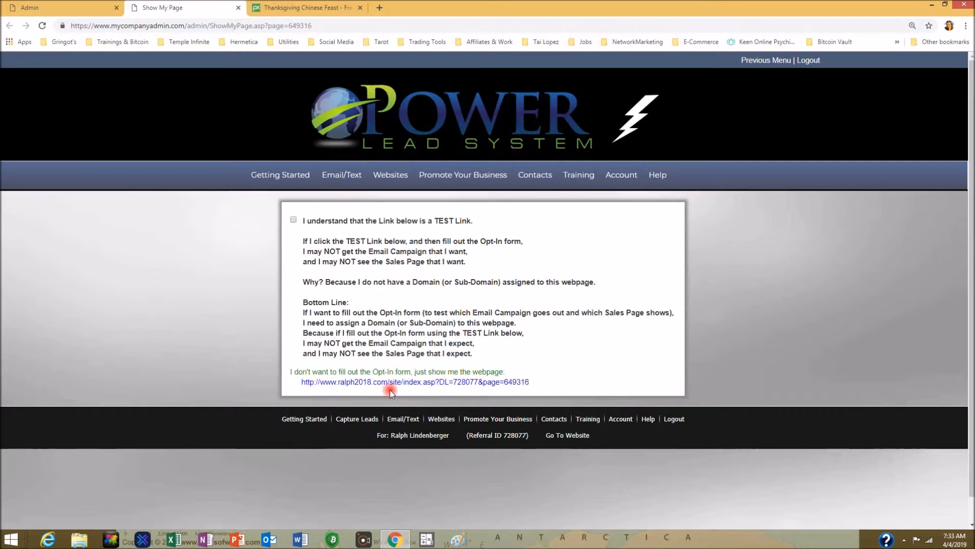
- Follow the ralph2018.com test link to view the live buffet page with its feast photo background
click(401, 382)
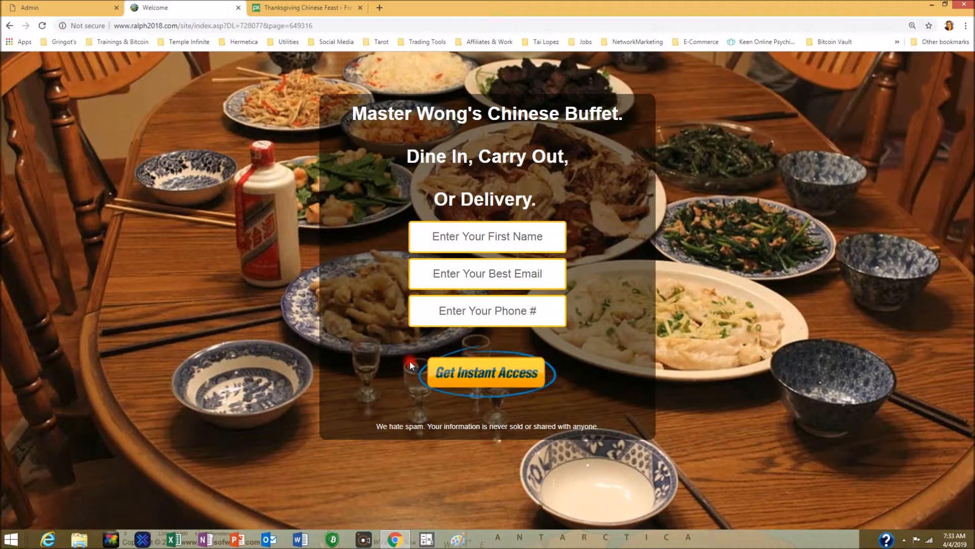